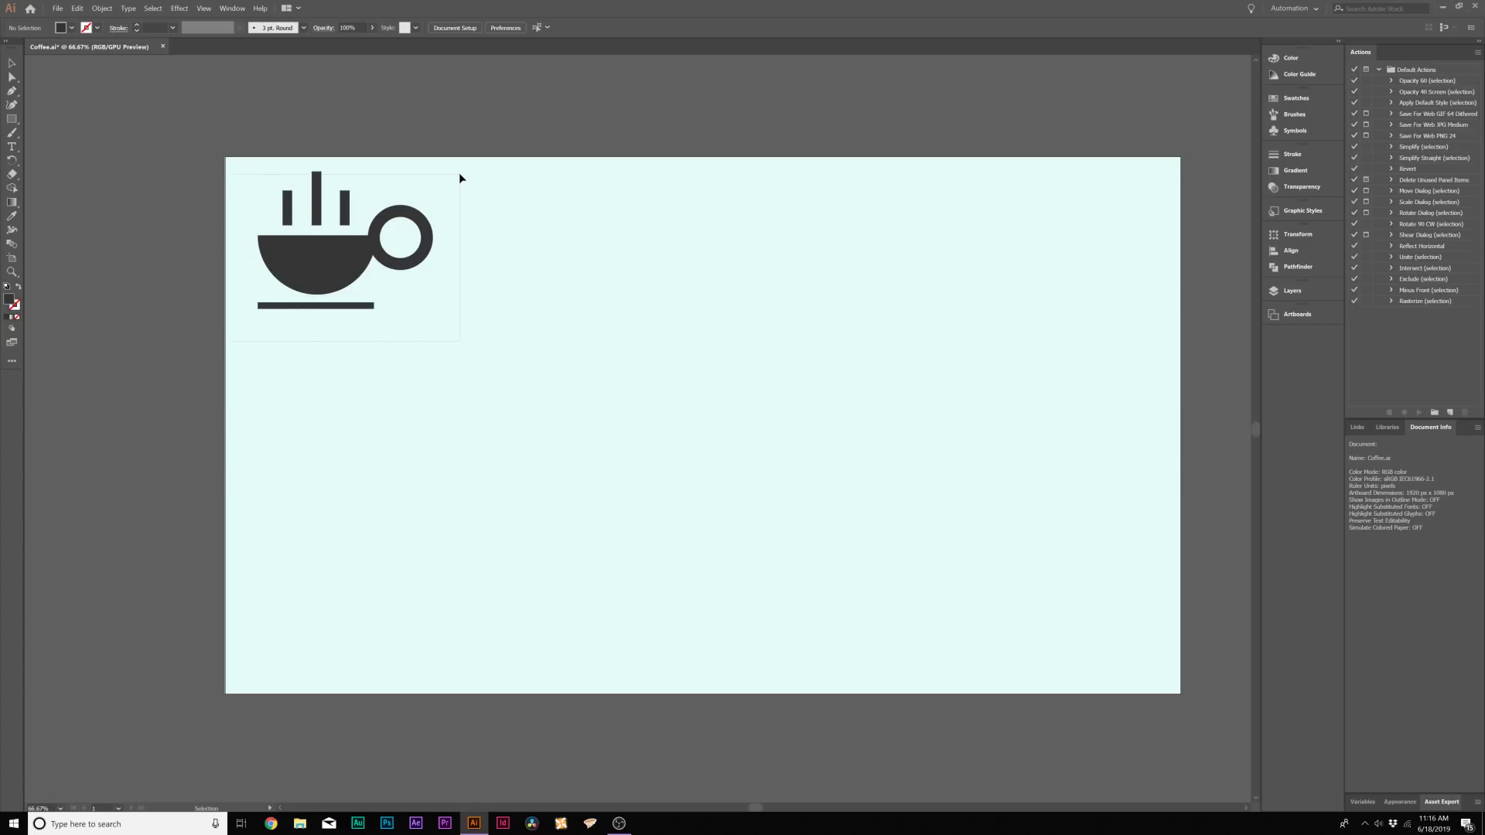
- Draw a dark circle near the artboard centre and shift it up and to the left
{"action": "left_click_drag", "start_coordinate": [459, 179], "coordinate": [349, 302]}
{"action": "left_click", "coordinate": [13, 119]}
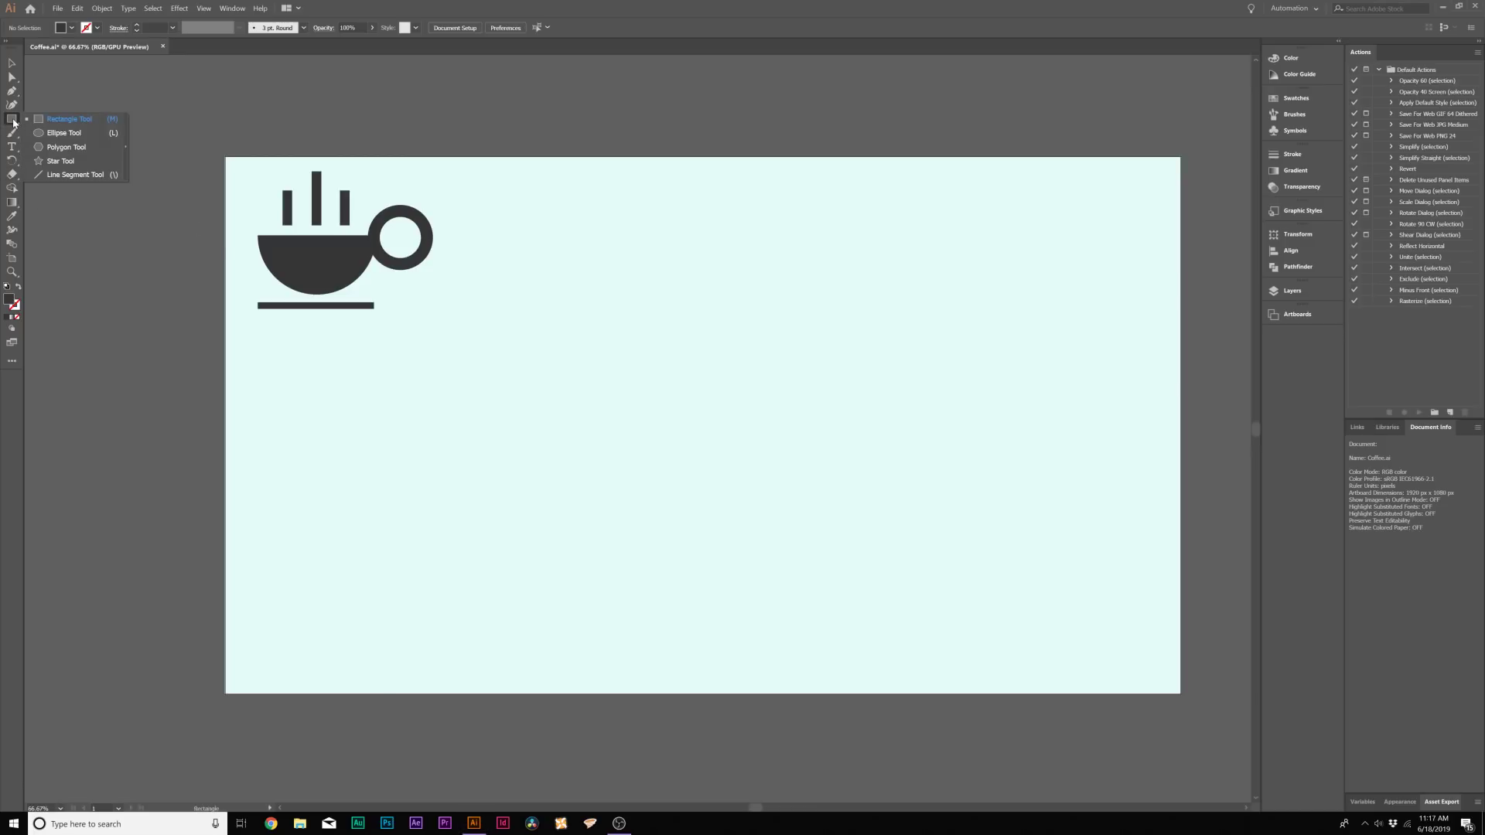
{"action": "left_click", "coordinate": [54, 137]}
{"action": "left_click_drag", "start_coordinate": [668, 363], "coordinate": [767, 521]}
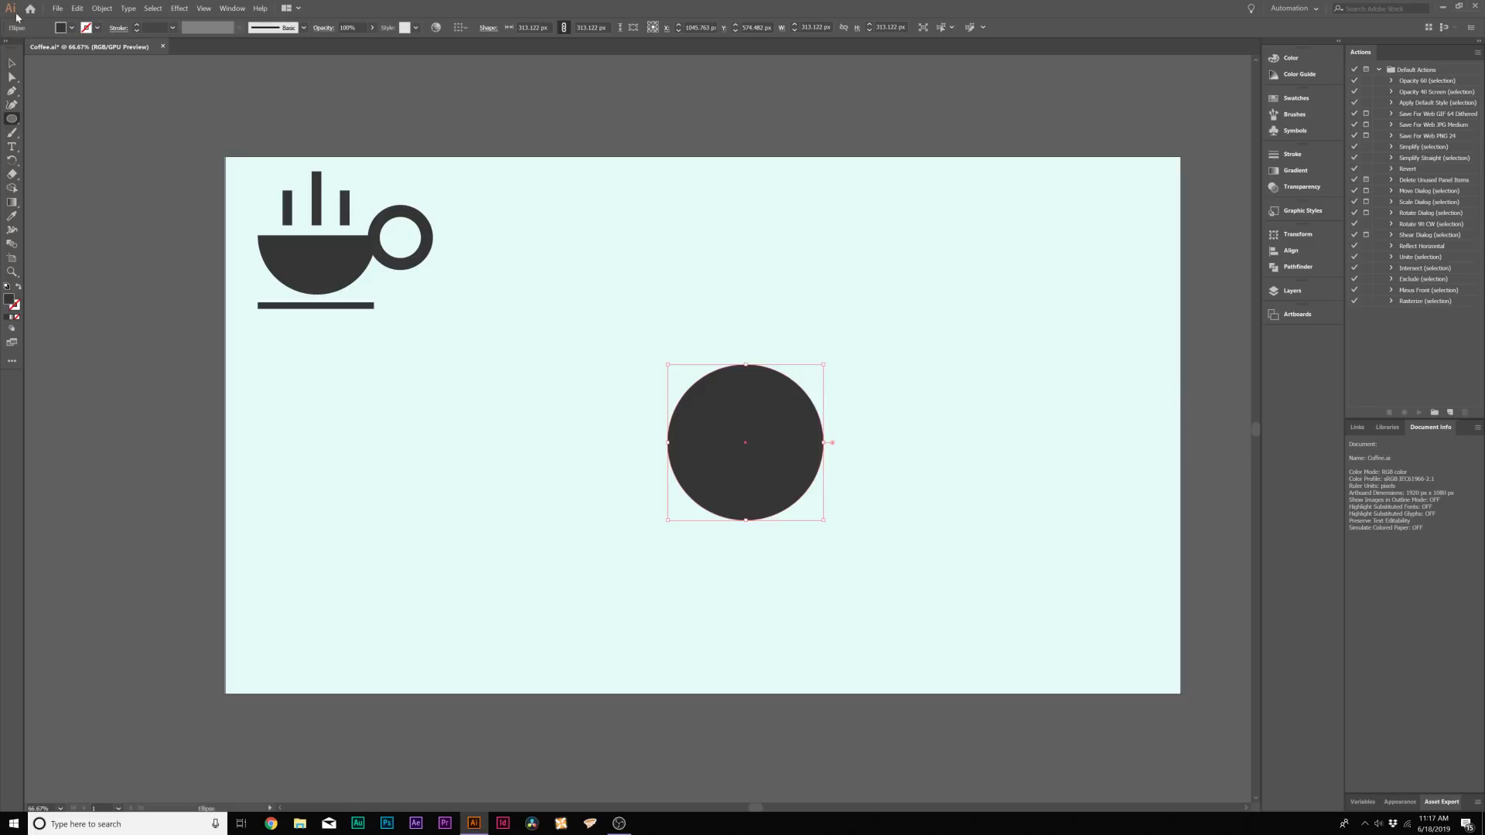
{"action": "left_click", "coordinate": [13, 62]}
{"action": "left_click_drag", "start_coordinate": [764, 442], "coordinate": [697, 407]}
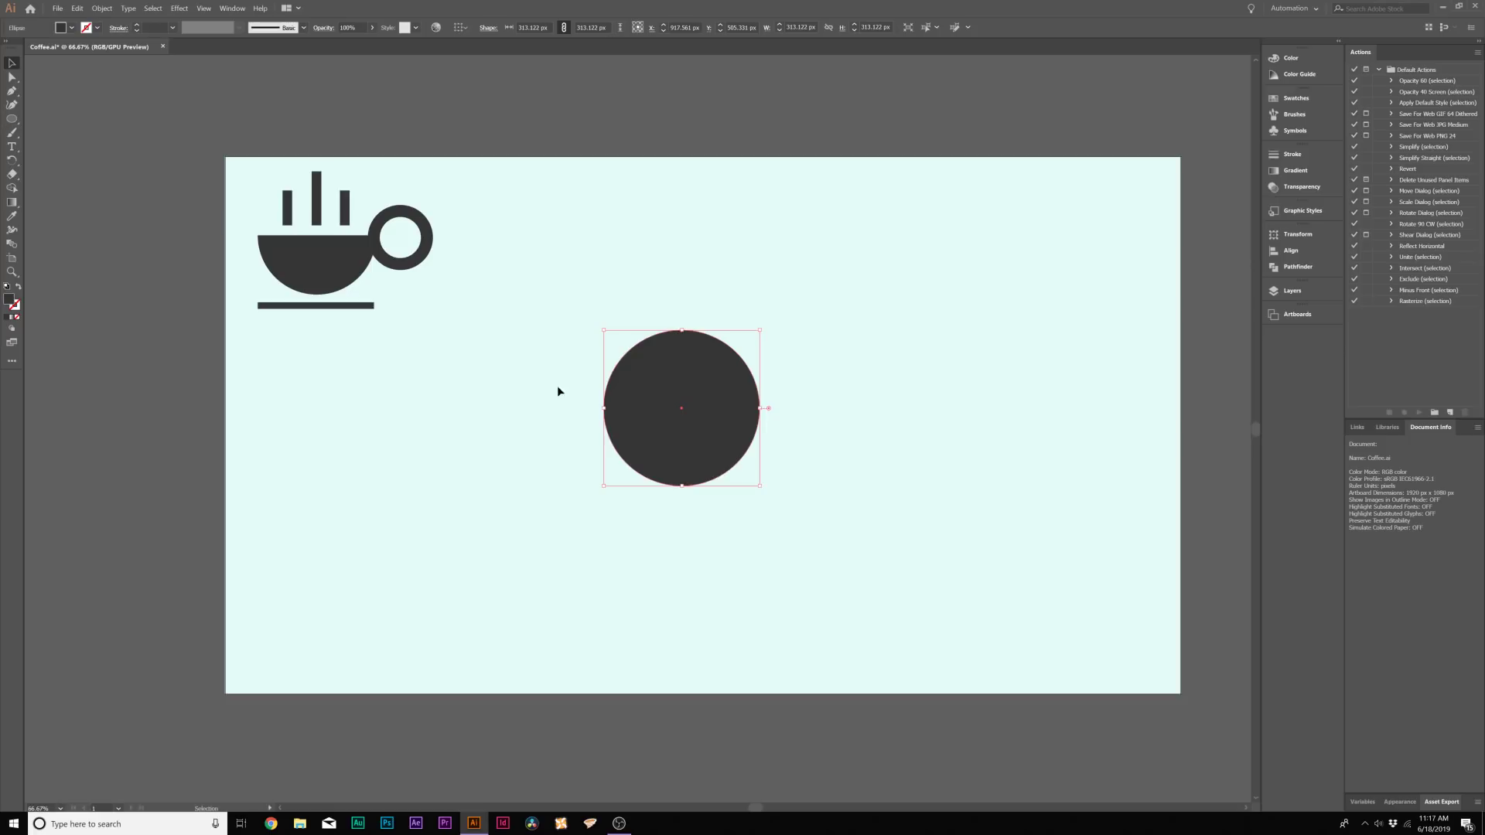
- Draw a 423 × 225 px rectangle covering the circle's top half
{"action": "left_click", "coordinate": [12, 119]}
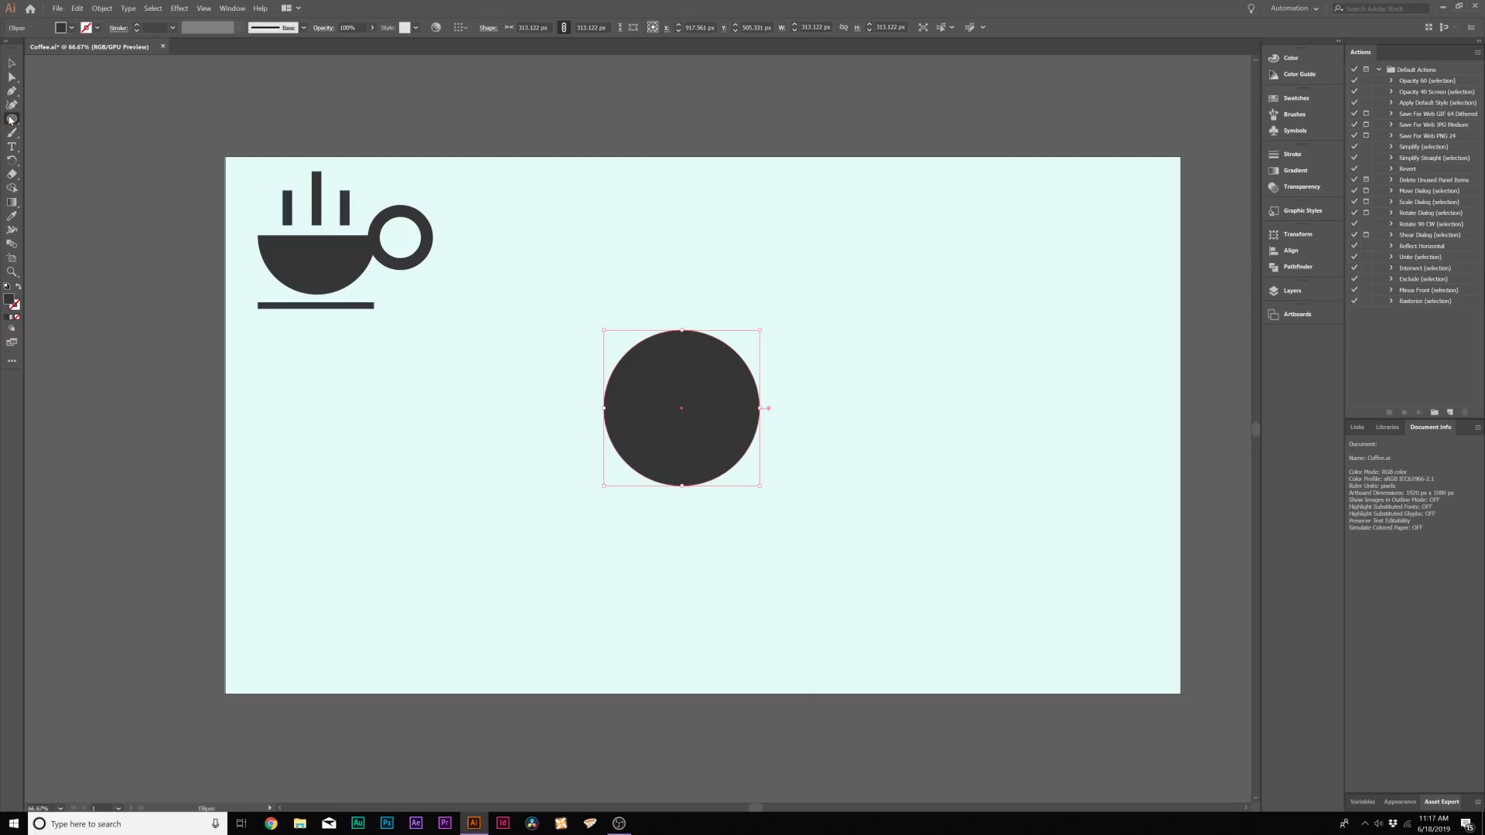
{"action": "left_click", "coordinate": [64, 120]}
{"action": "left_click_drag", "start_coordinate": [574, 409], "coordinate": [785, 296]}
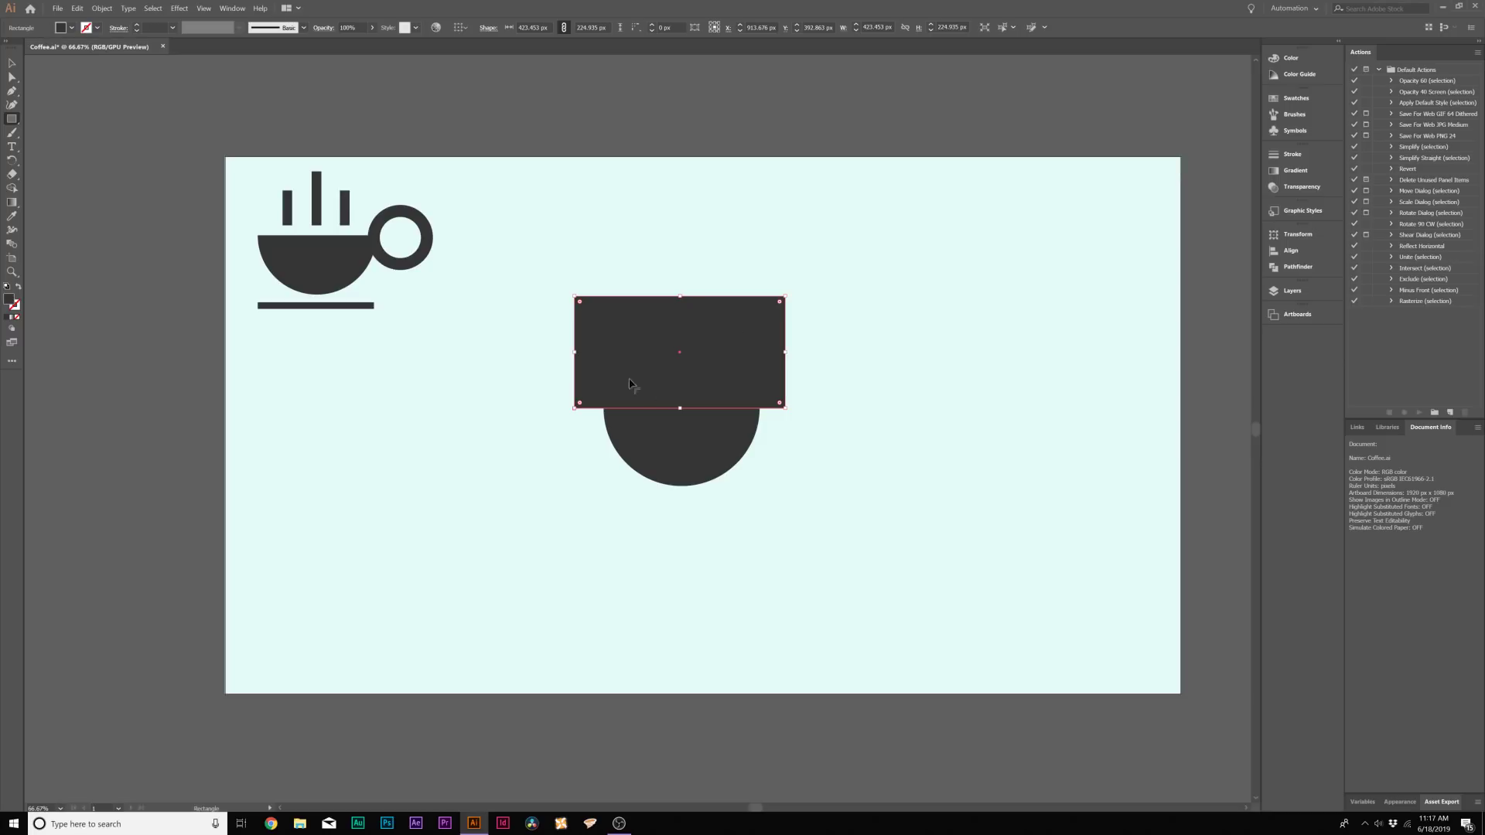
{"action": "key", "text": "v"}
- Select the rectangle and circle and apply Pathfinder Minus Front, leaving a half-circle bowl
{"action": "left_click", "coordinate": [691, 473], "text": "shift"}
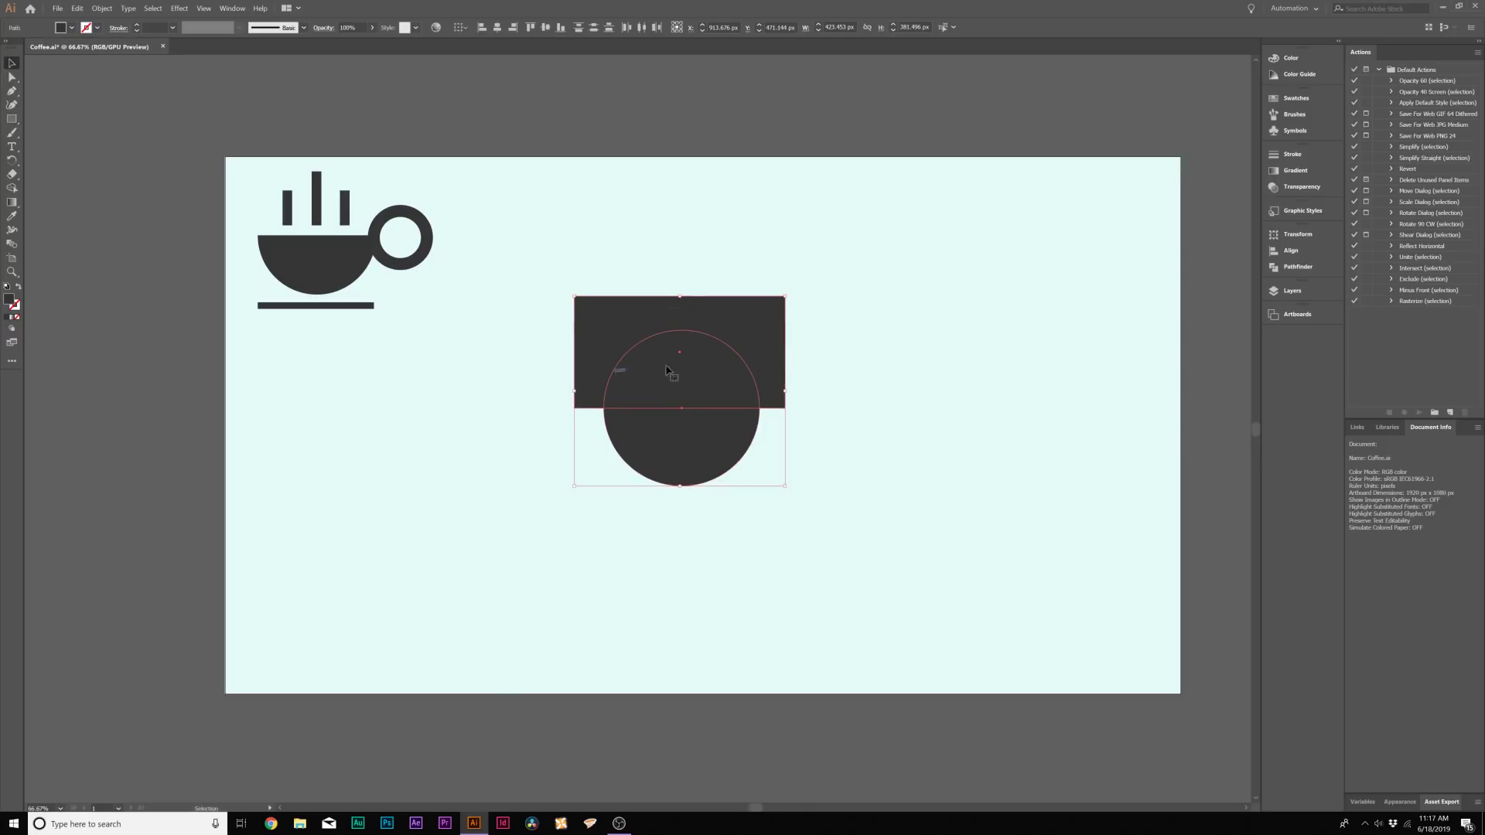
{"action": "left_click", "coordinate": [591, 257]}
{"action": "left_click_drag", "start_coordinate": [567, 255], "coordinate": [796, 522]}
{"action": "left_click", "coordinate": [1292, 267]}
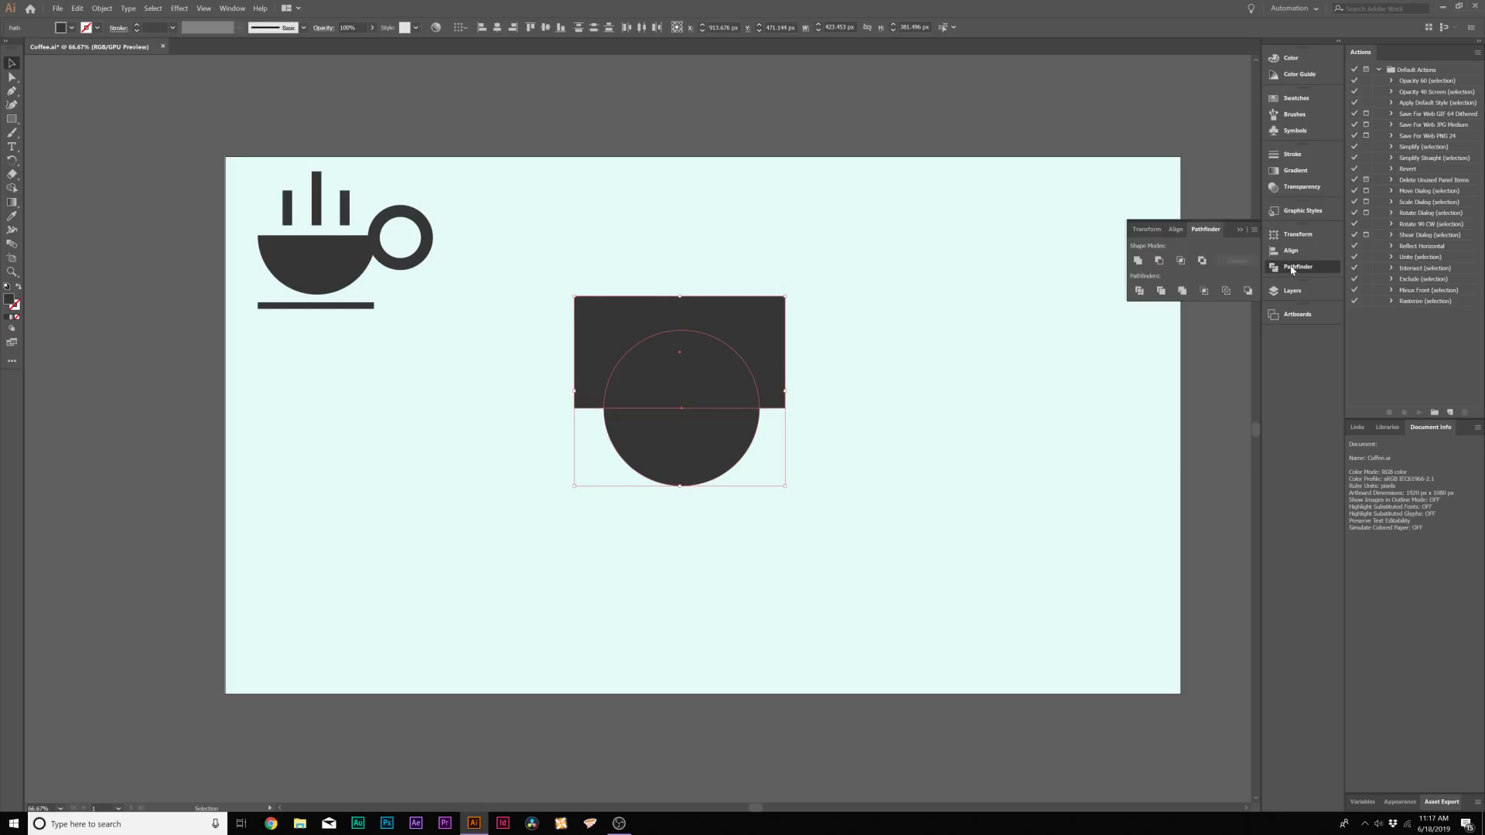
{"action": "left_click", "coordinate": [232, 8]}
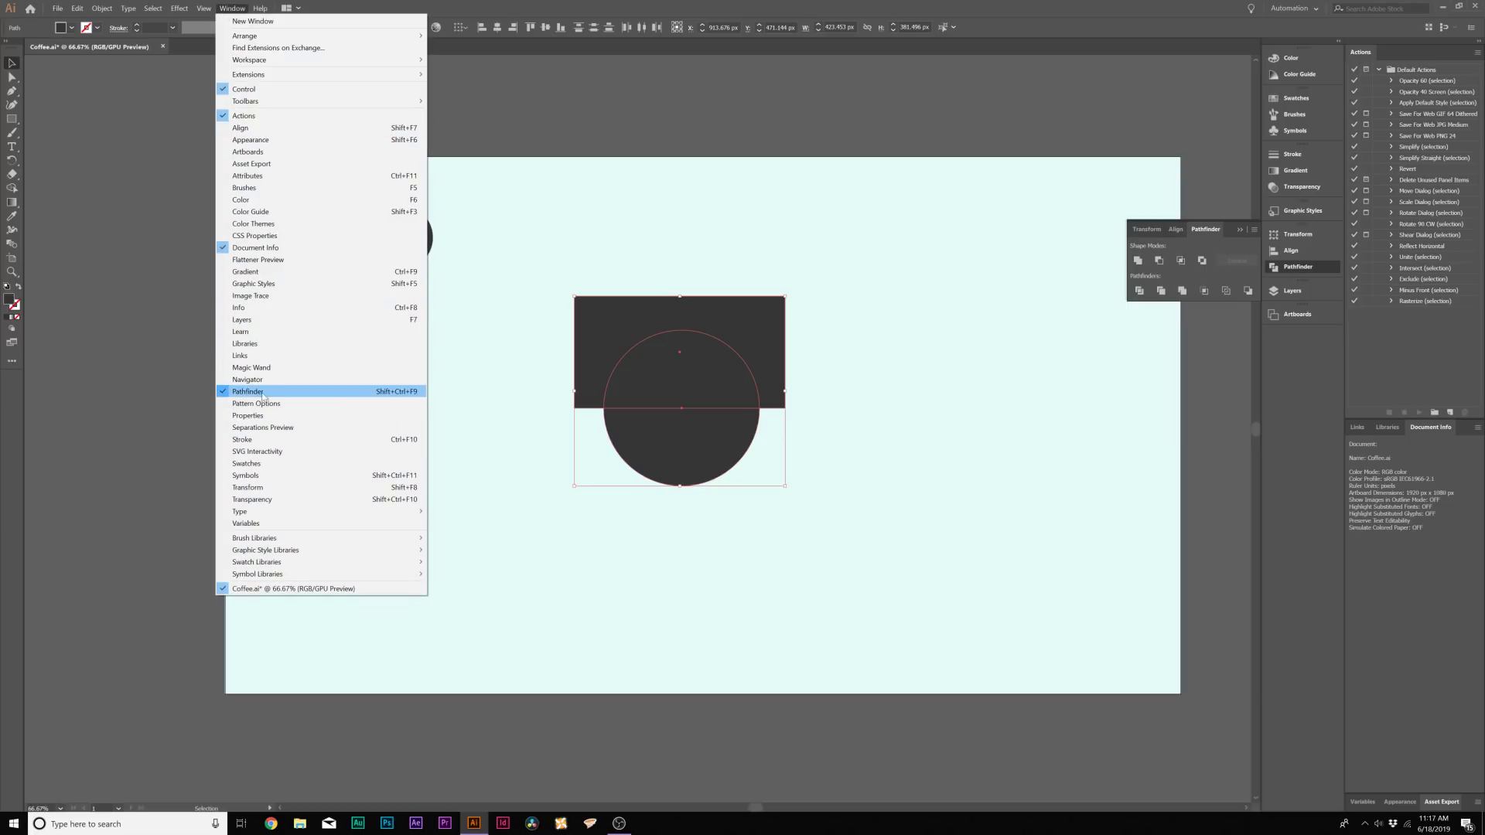
{"action": "left_click", "coordinate": [1204, 245]}
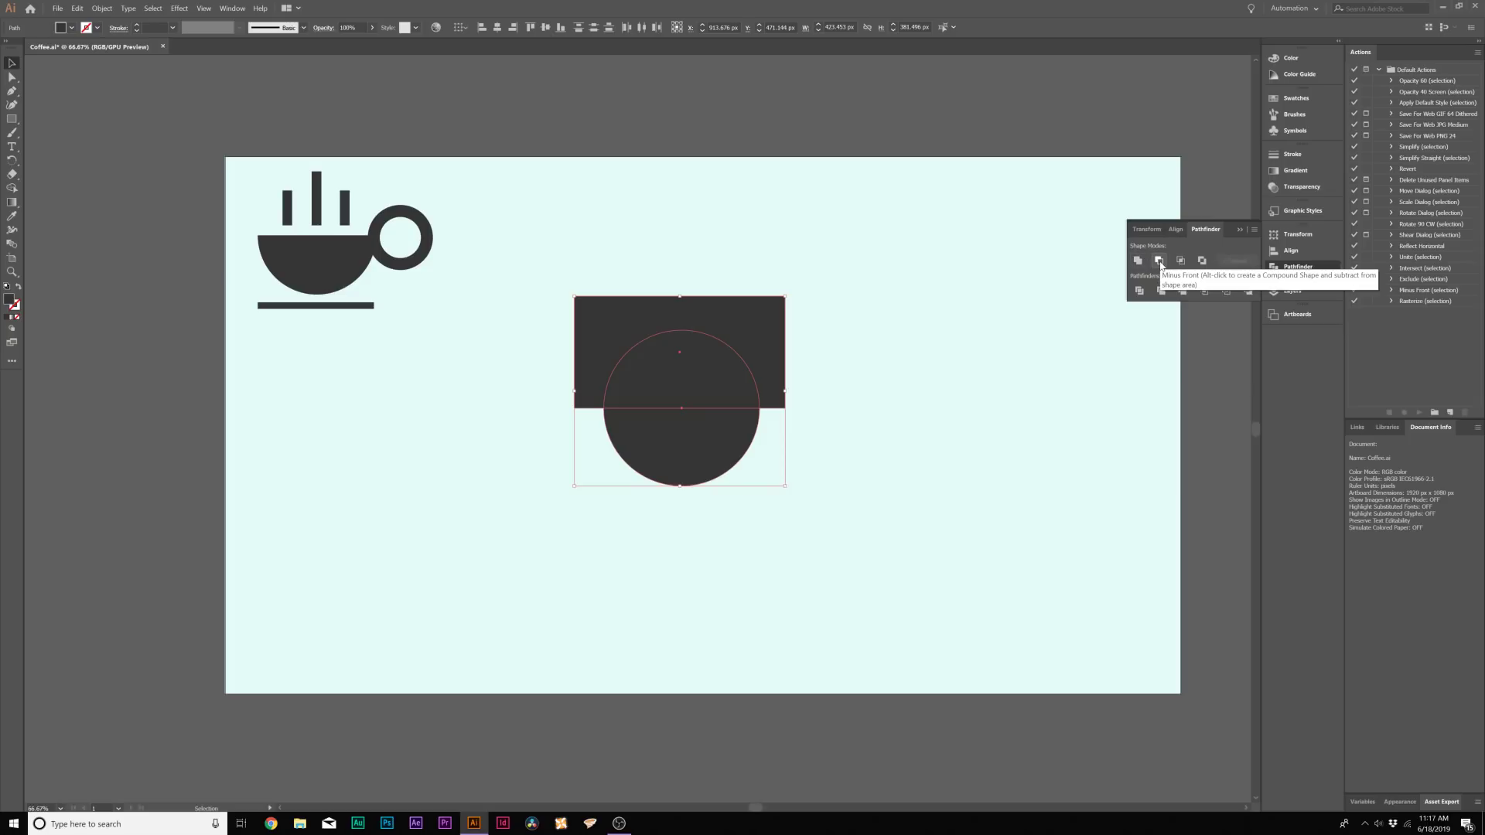
{"action": "left_click", "coordinate": [1159, 261]}
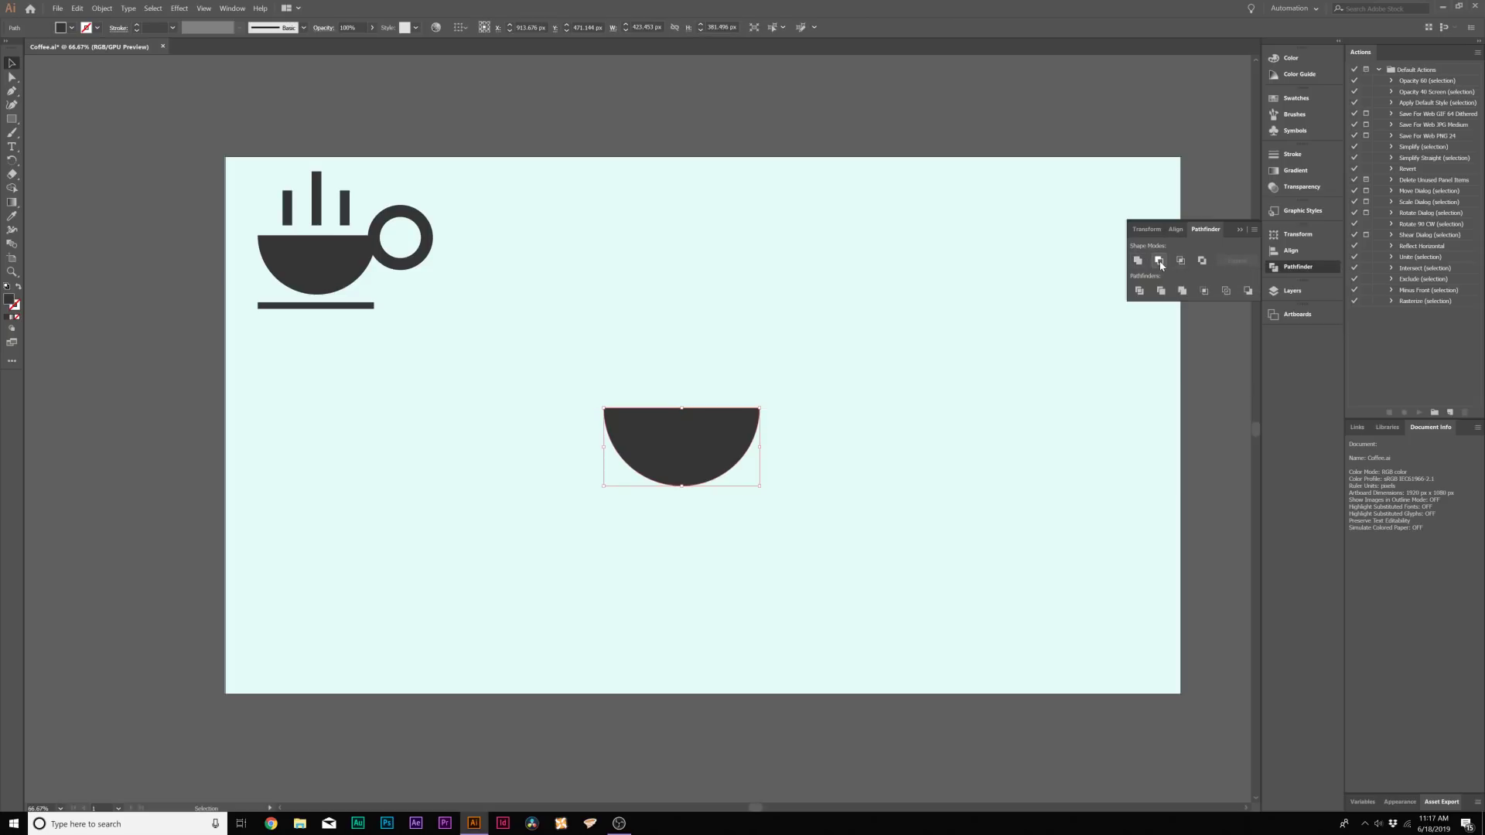
{"action": "left_click", "coordinate": [553, 490]}
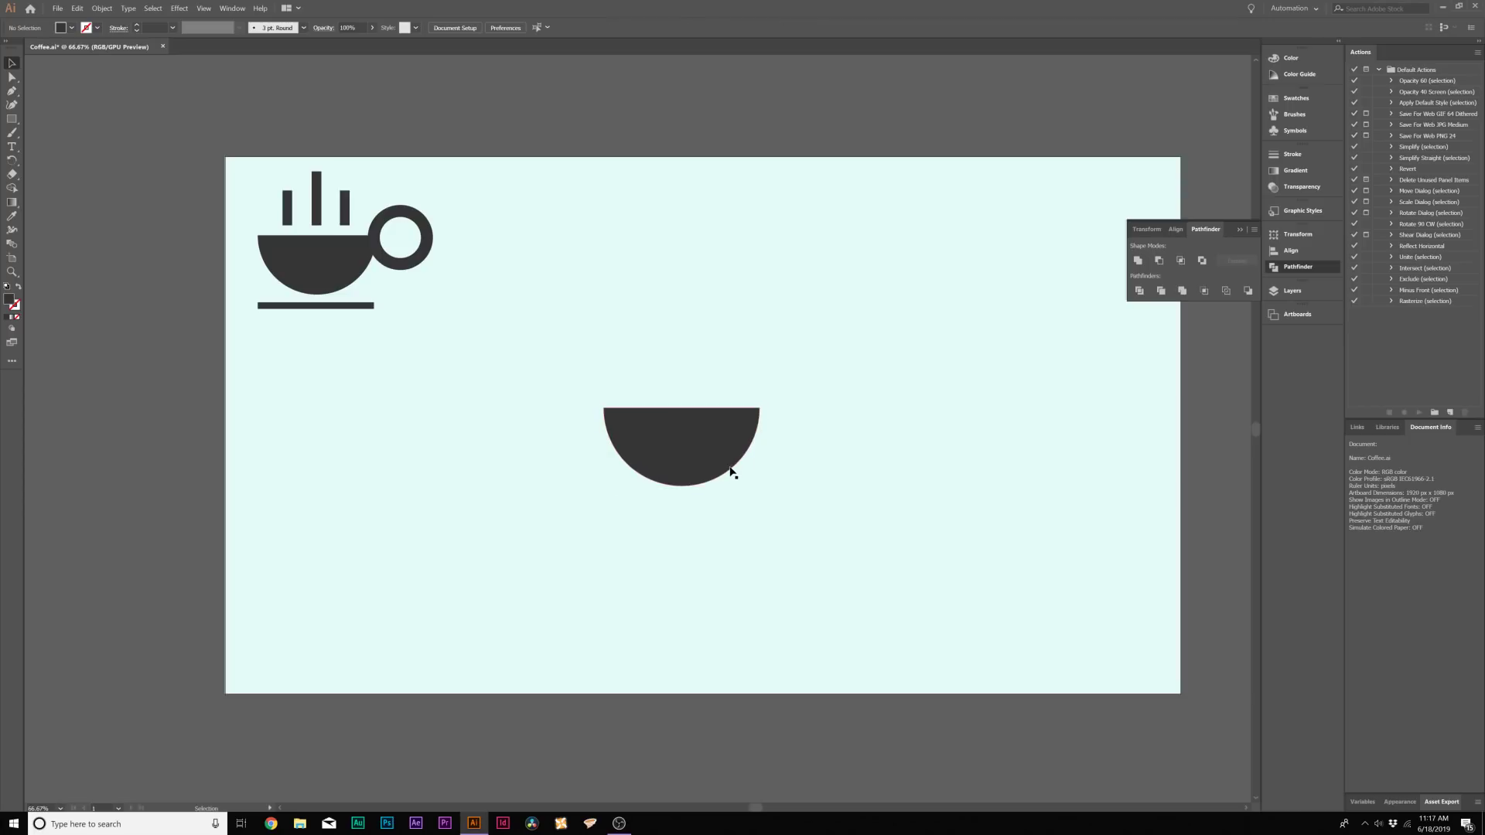
- Nudge the bowl down and right, and draw a new circle to its right
{"action": "left_click_drag", "start_coordinate": [730, 472], "coordinate": [684, 440]}
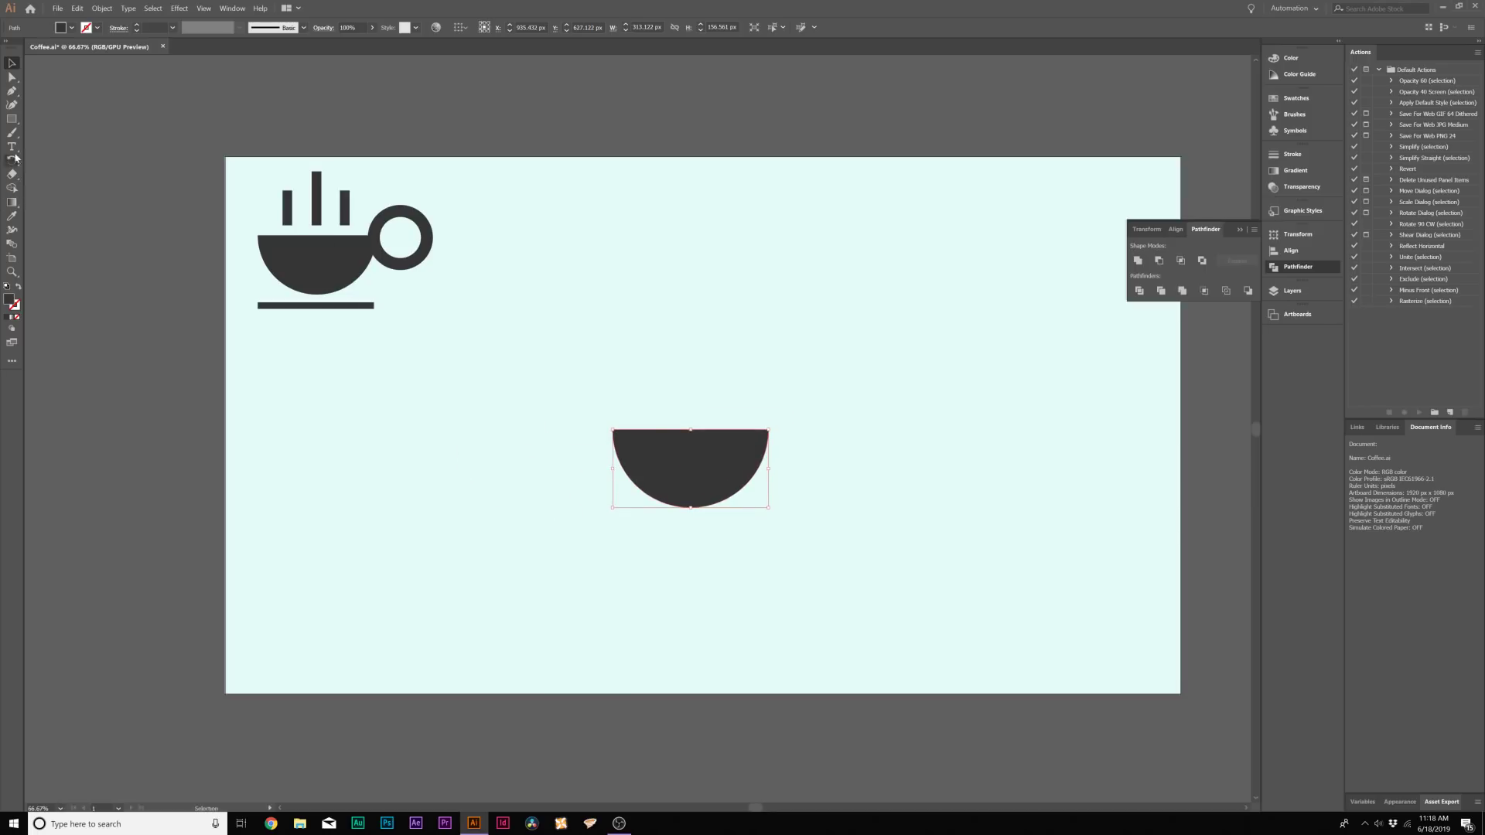
{"action": "left_click", "coordinate": [12, 121]}
{"action": "left_click", "coordinate": [66, 133]}
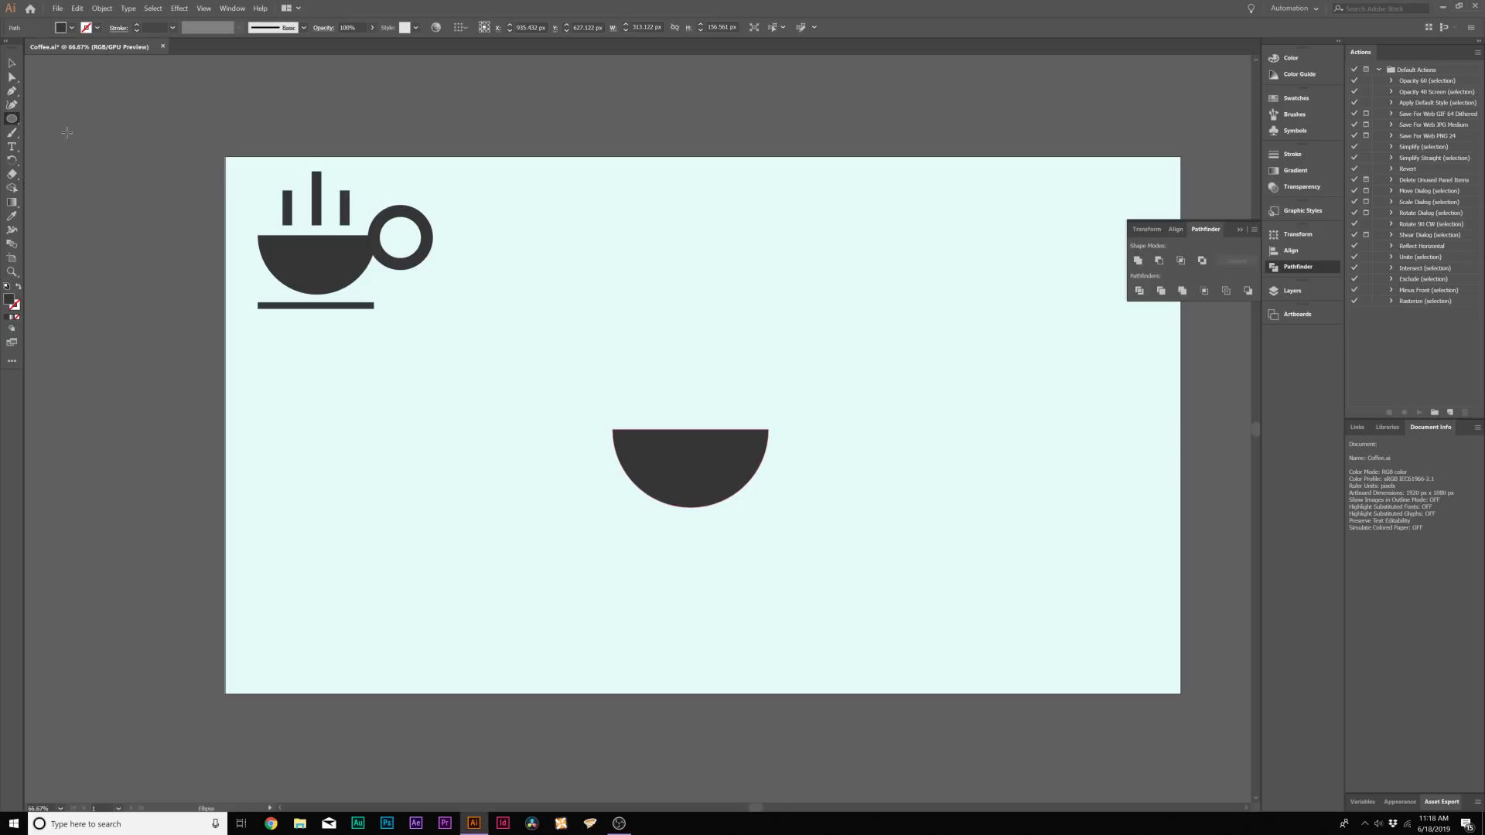
{"action": "left_click_drag", "start_coordinate": [817, 331], "coordinate": [943, 457]}
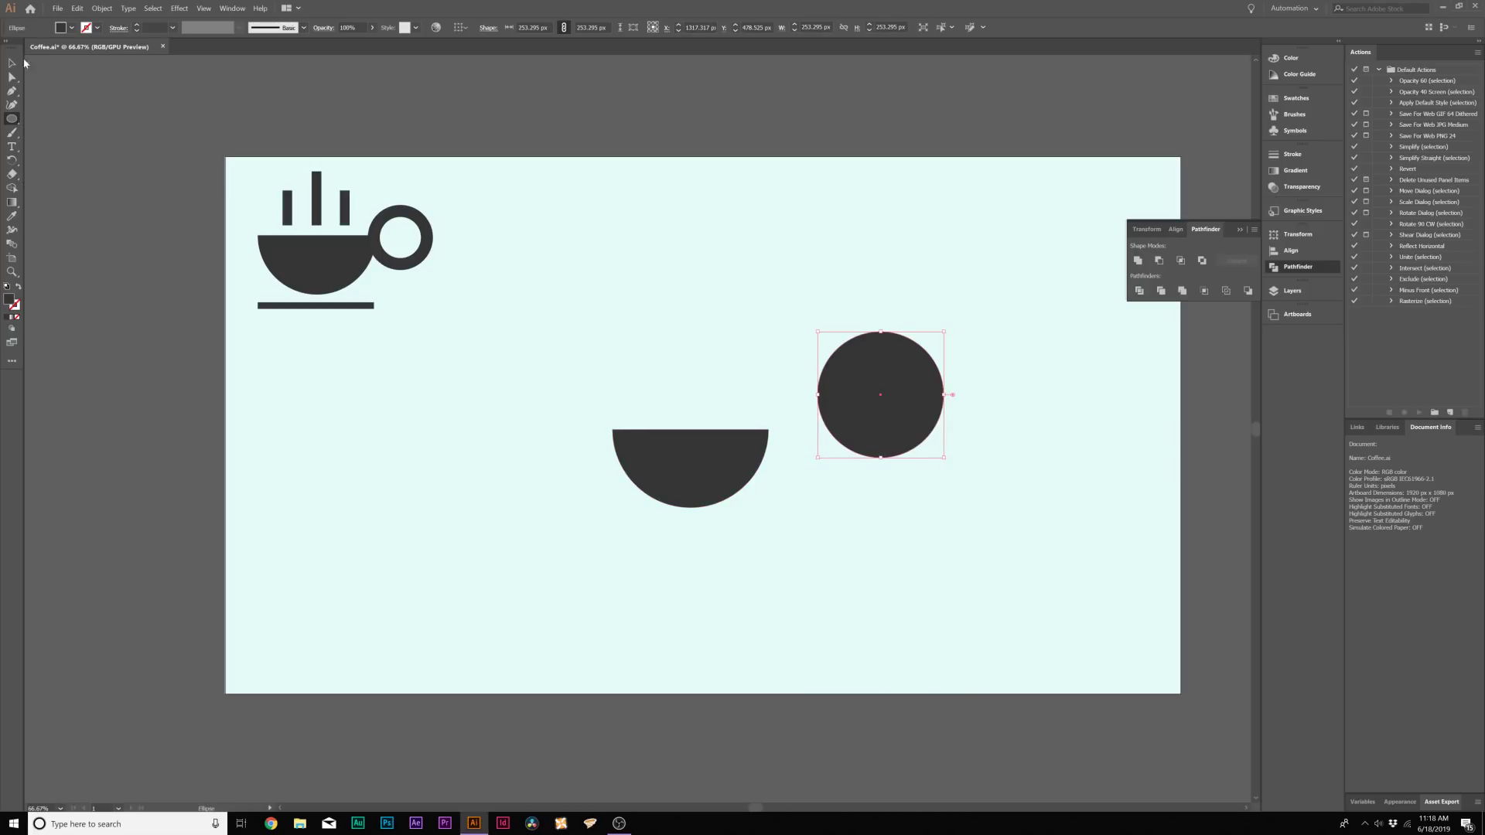
{"action": "left_click", "coordinate": [13, 64]}
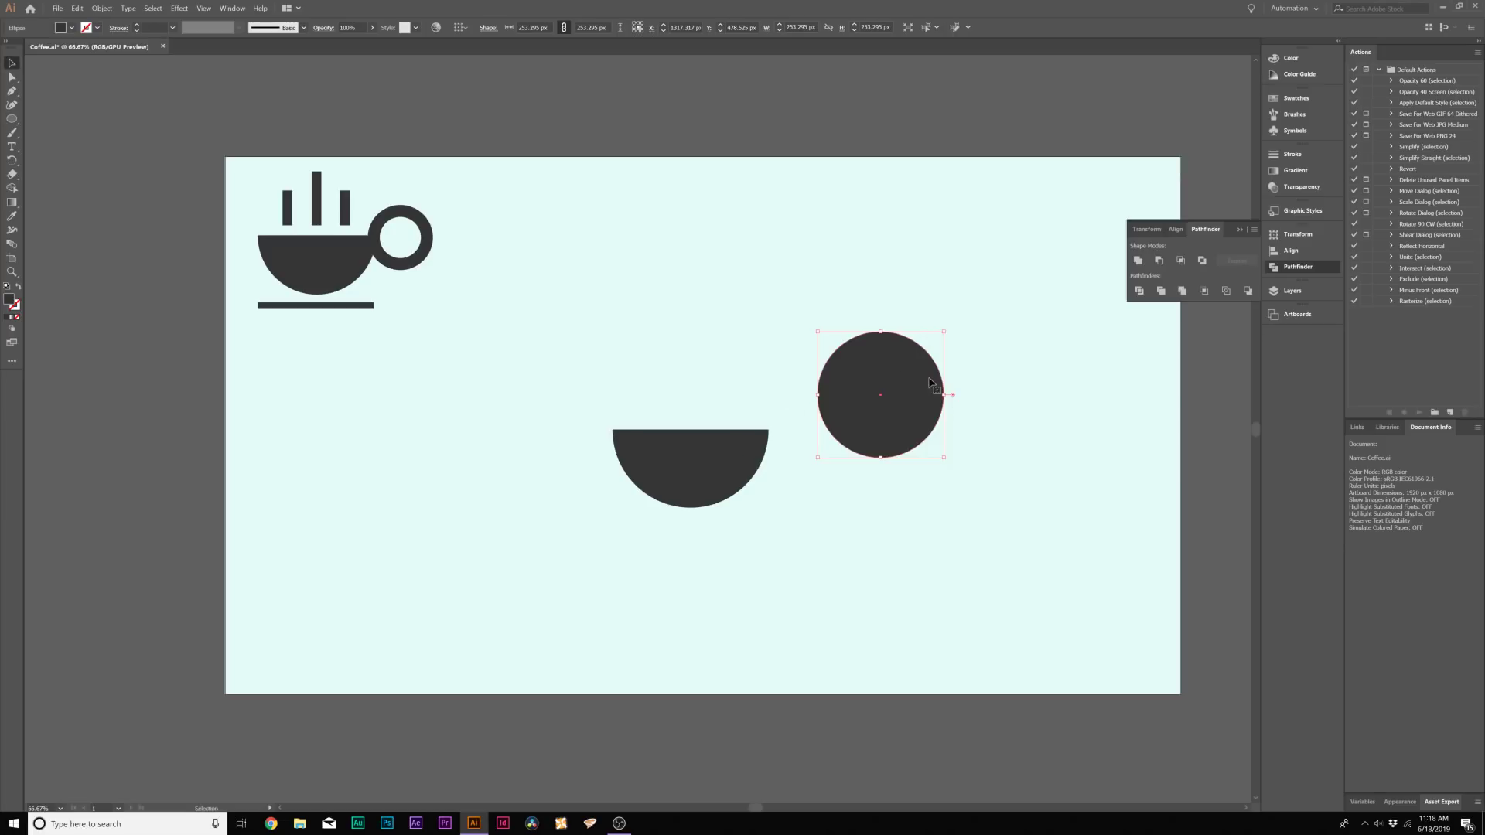
- Give the new circle no fill and a dark grey R51 G51 B51 stroke
{"action": "left_click", "coordinate": [71, 30]}
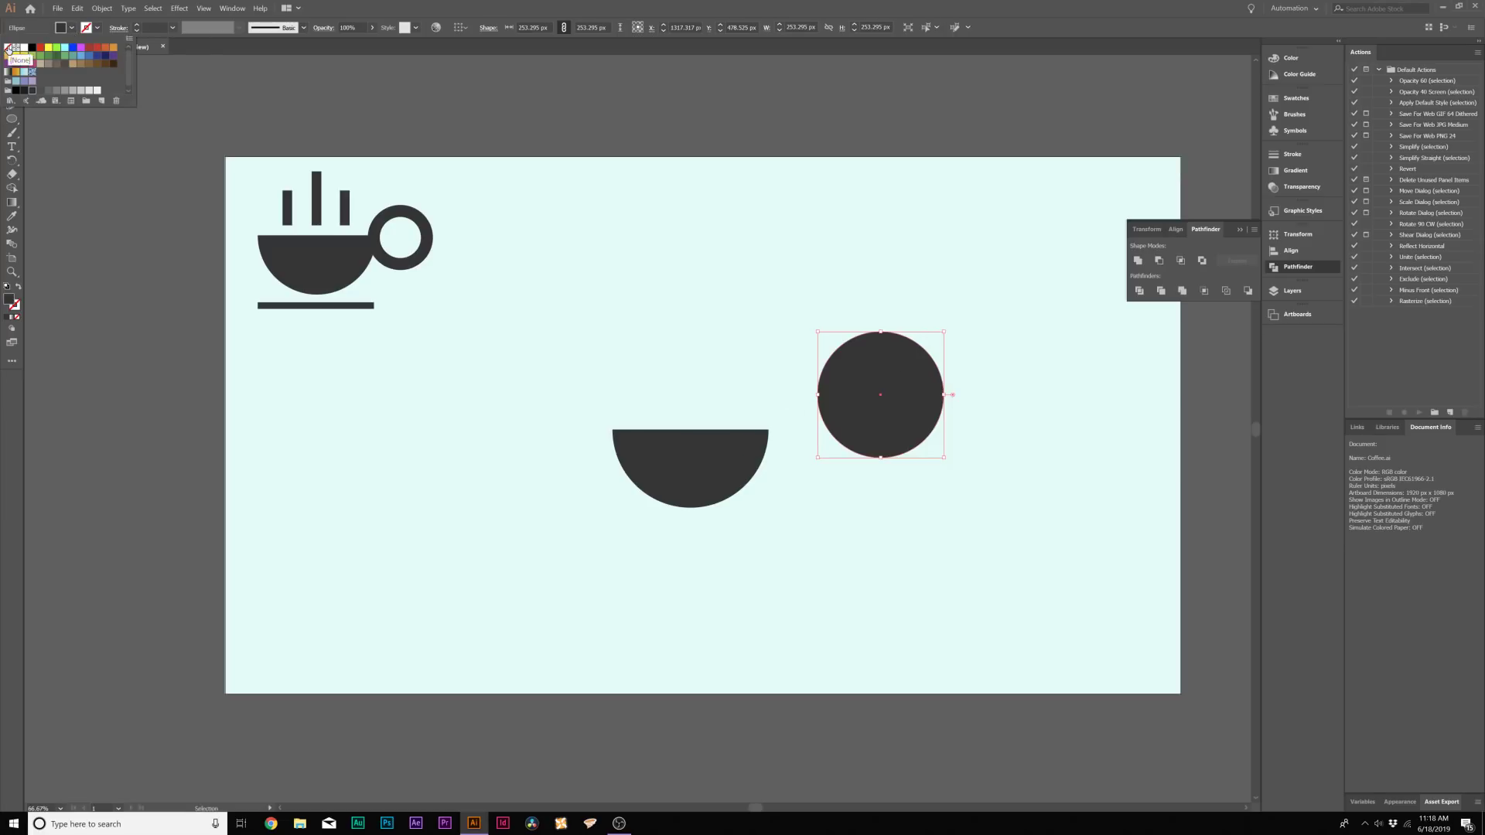
{"action": "left_click", "coordinate": [10, 47]}
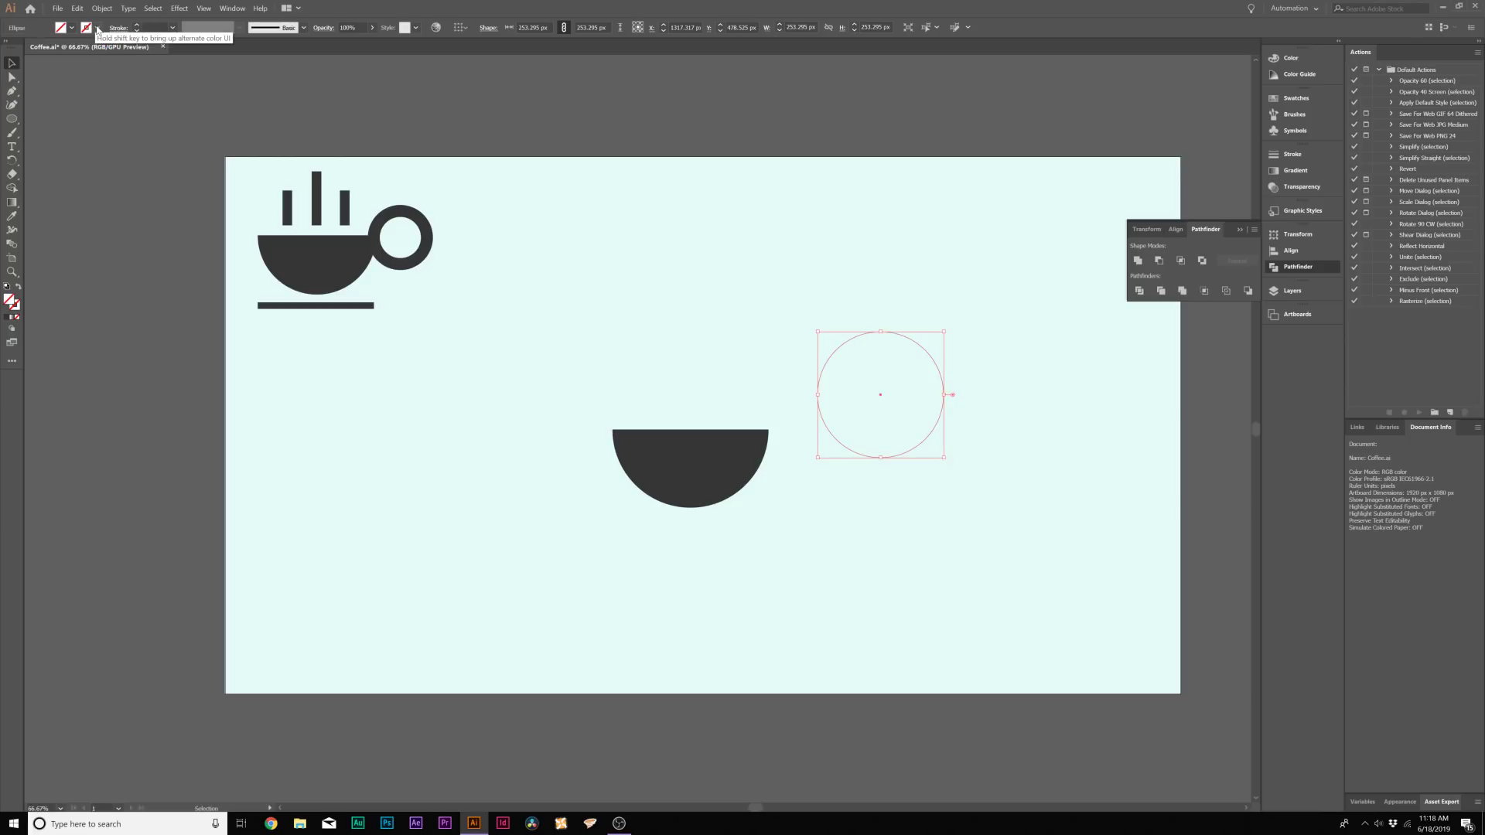
{"action": "left_click", "coordinate": [97, 30]}
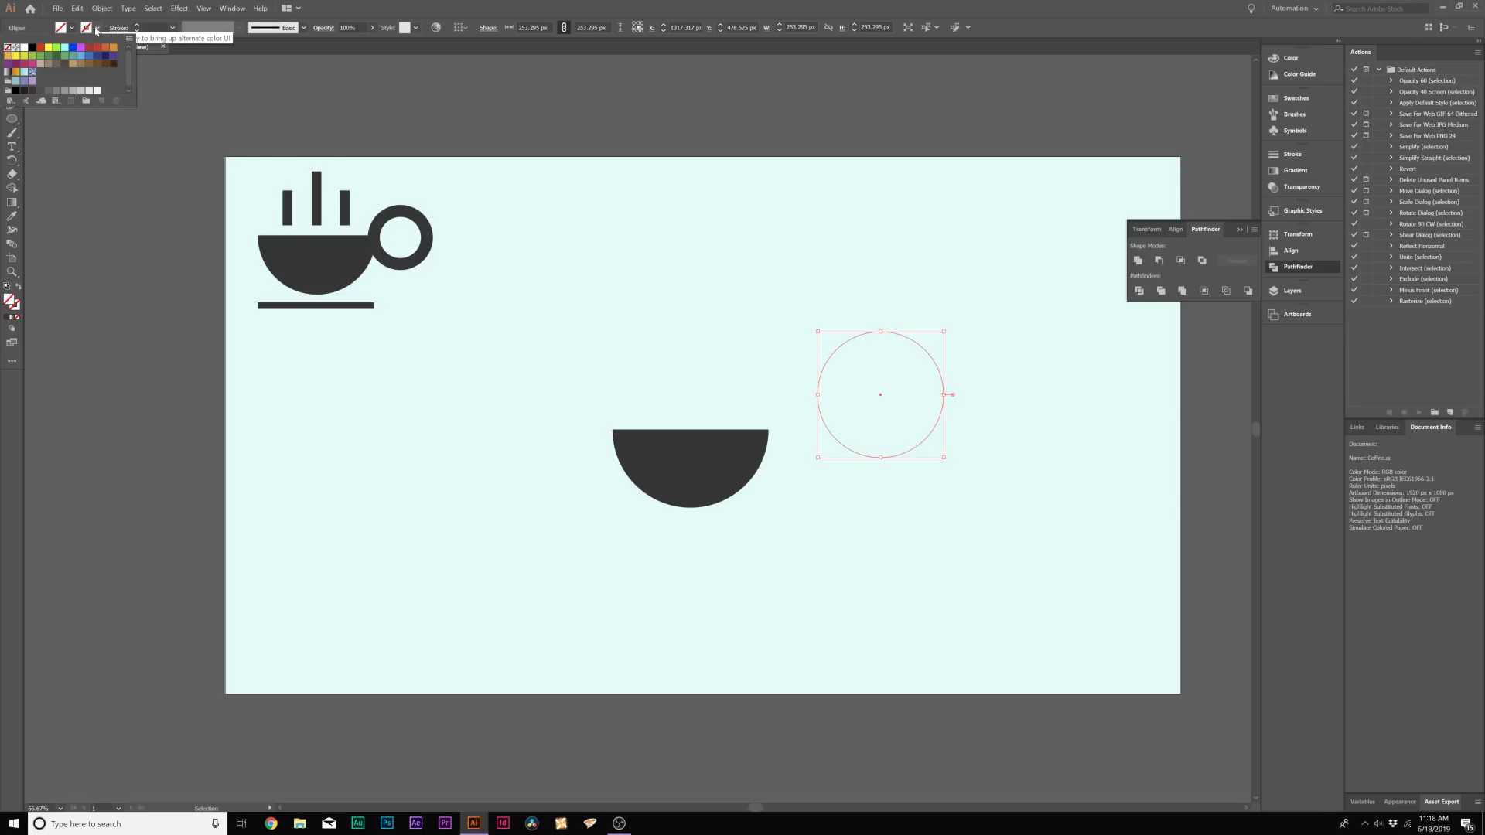
{"action": "left_click", "coordinate": [32, 91]}
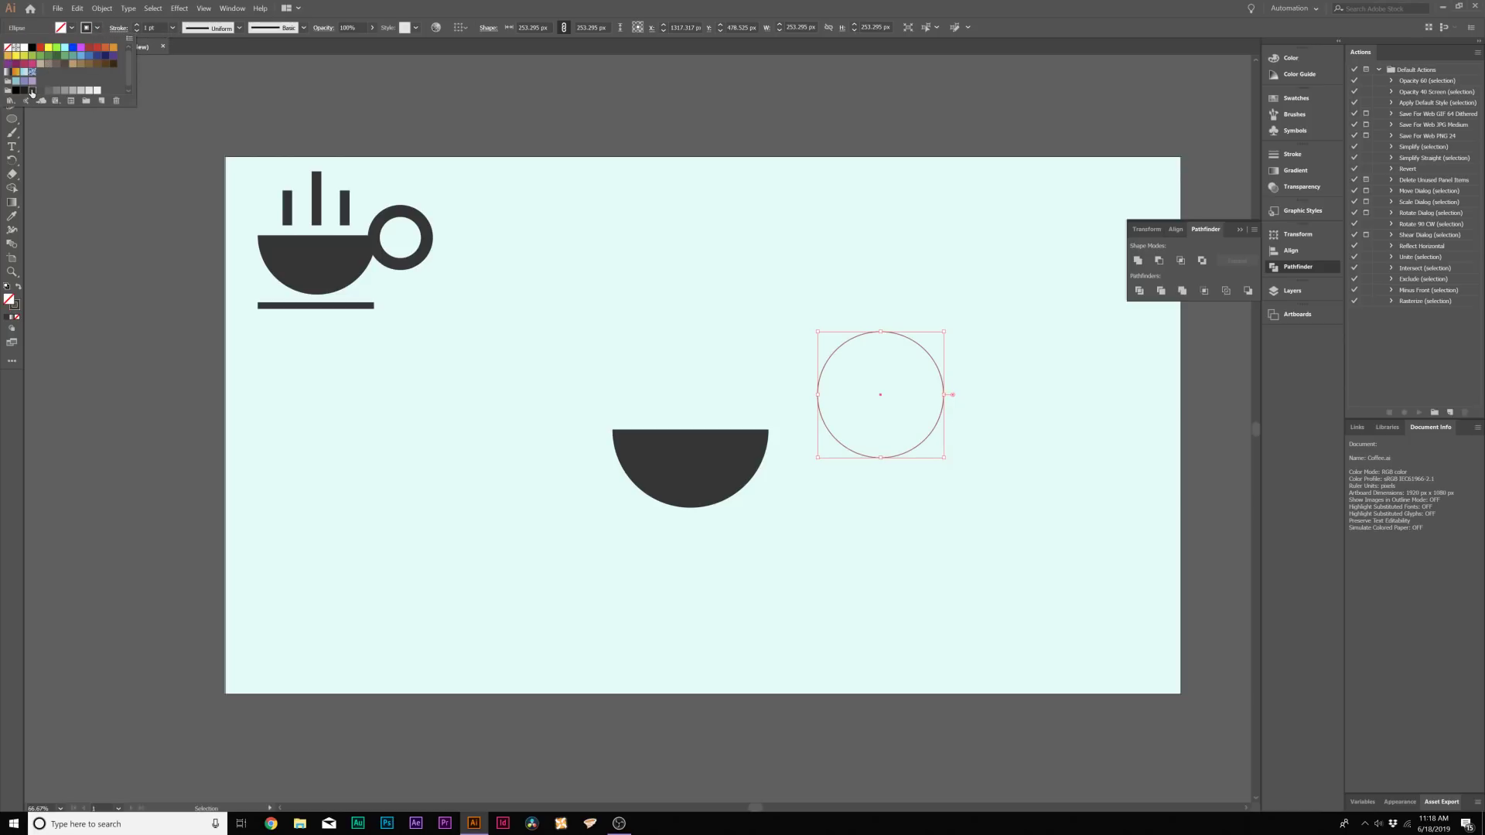
- Thicken the stroke to 30 pt and shrink the ring to about 127 px on the bowl's right rim
{"action": "left_click", "coordinate": [136, 27]}
{"action": "left_click", "coordinate": [136, 27]}
{"action": "left_click", "coordinate": [136, 27]}
{"action": "left_click", "coordinate": [136, 27]}
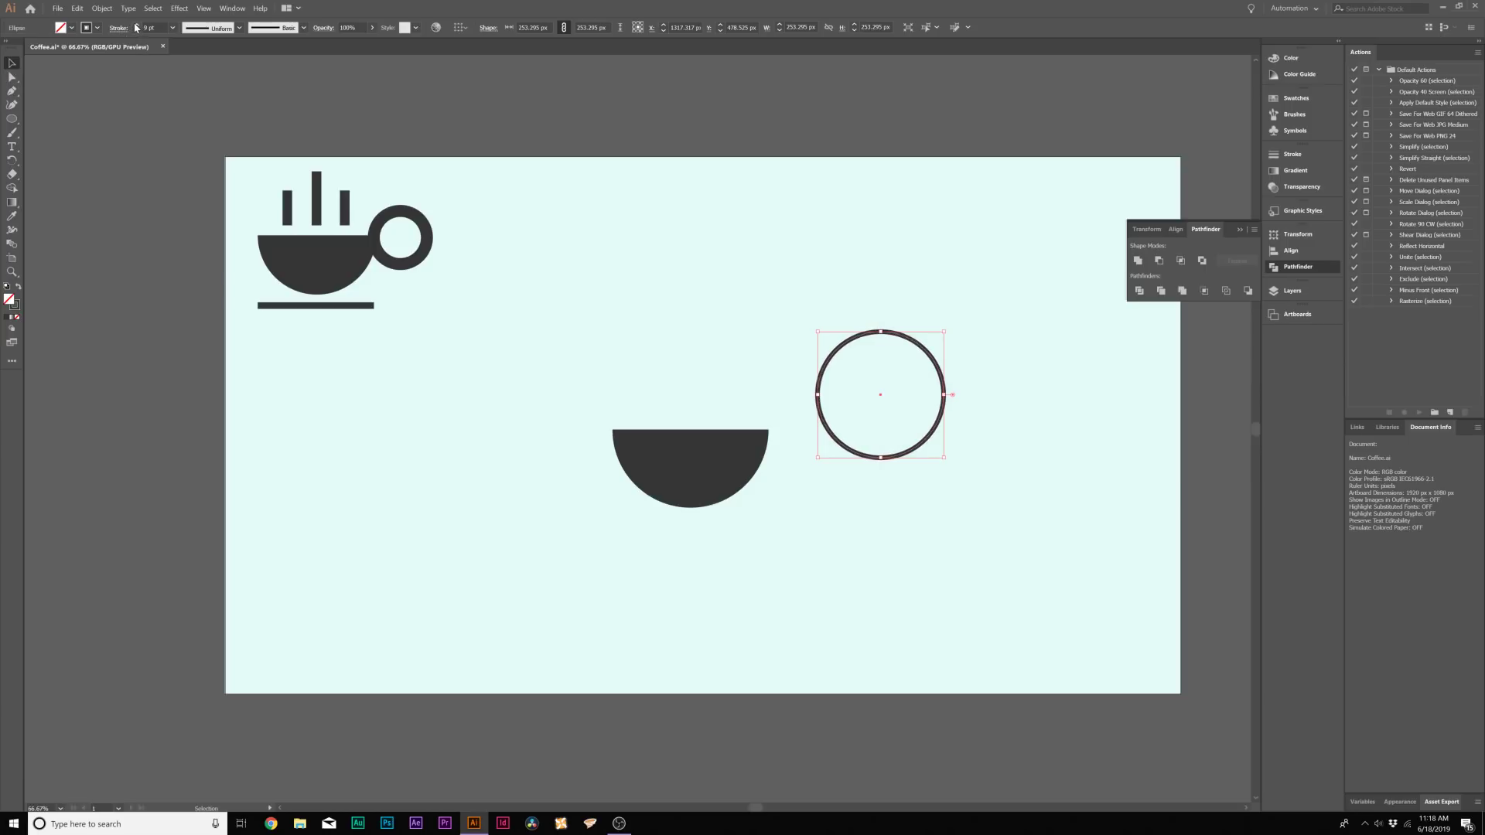
{"action": "left_click", "coordinate": [136, 27]}
{"action": "left_click", "coordinate": [136, 27]}
{"action": "left_click", "coordinate": [136, 27]}
{"action": "left_click", "coordinate": [136, 27]}
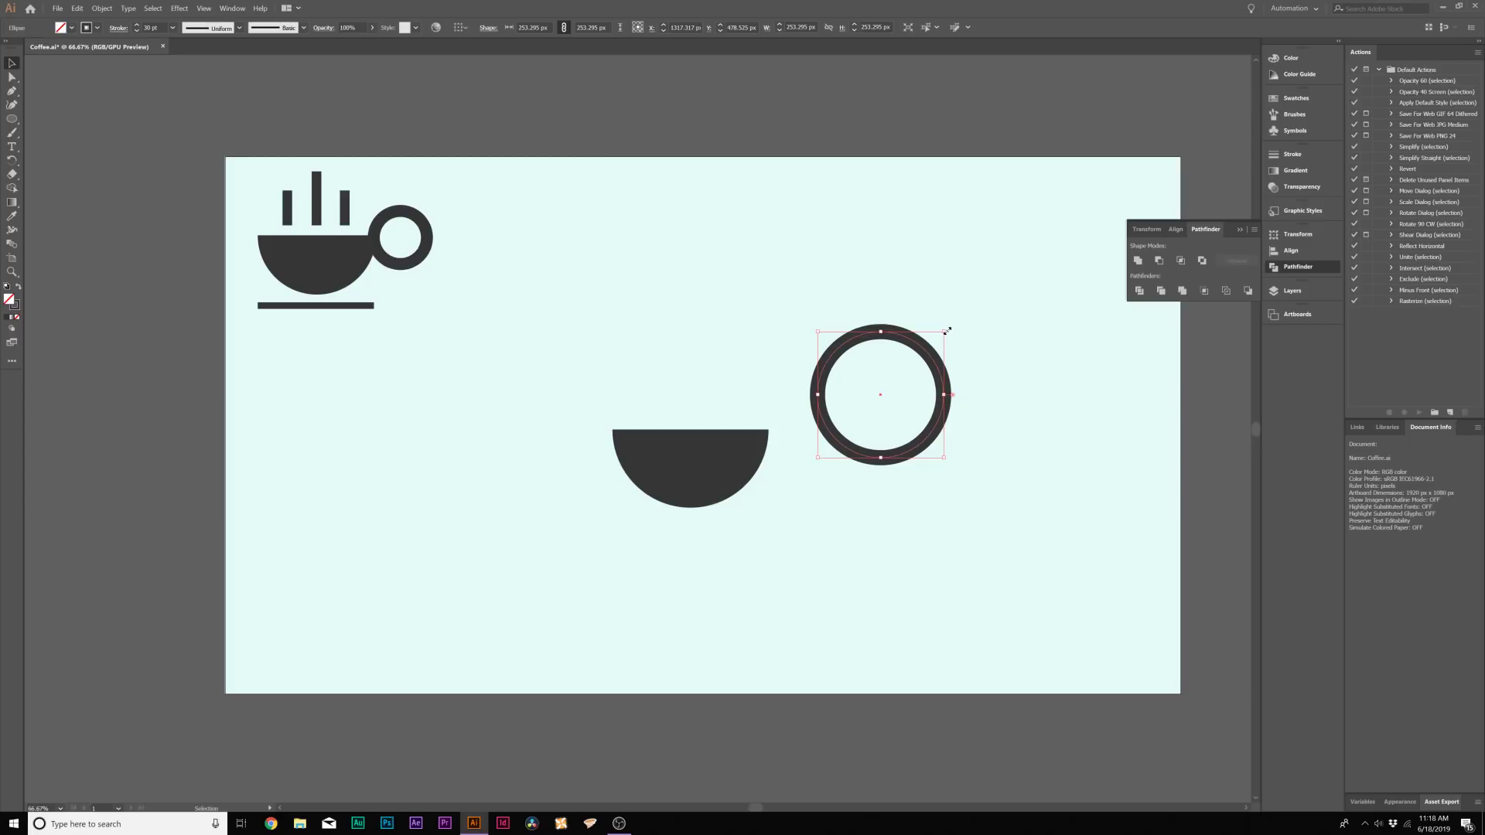
{"action": "left_click_drag", "start_coordinate": [947, 330], "coordinate": [800, 402]}
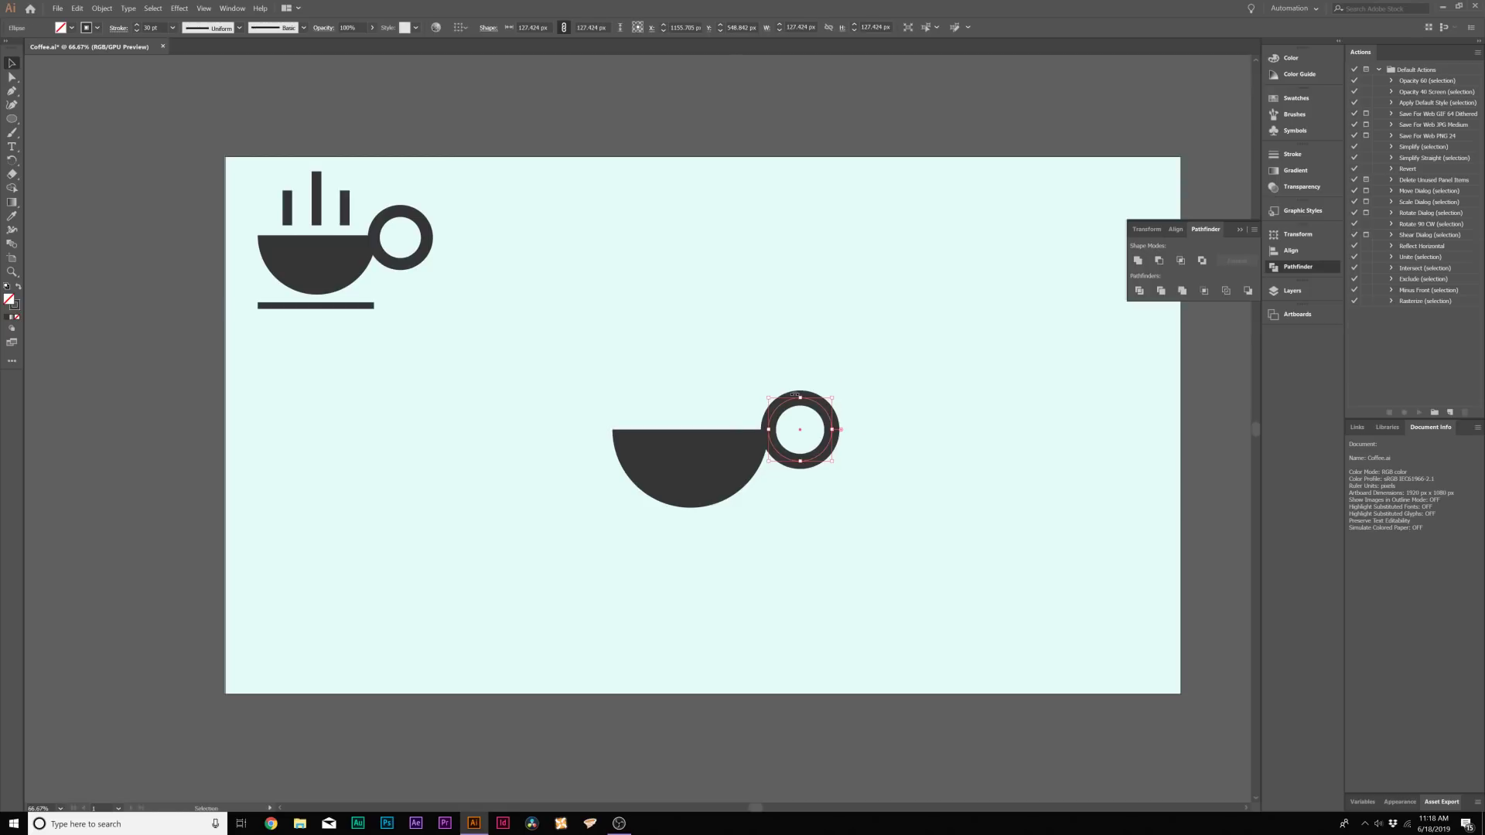
{"action": "left_click", "coordinate": [912, 389]}
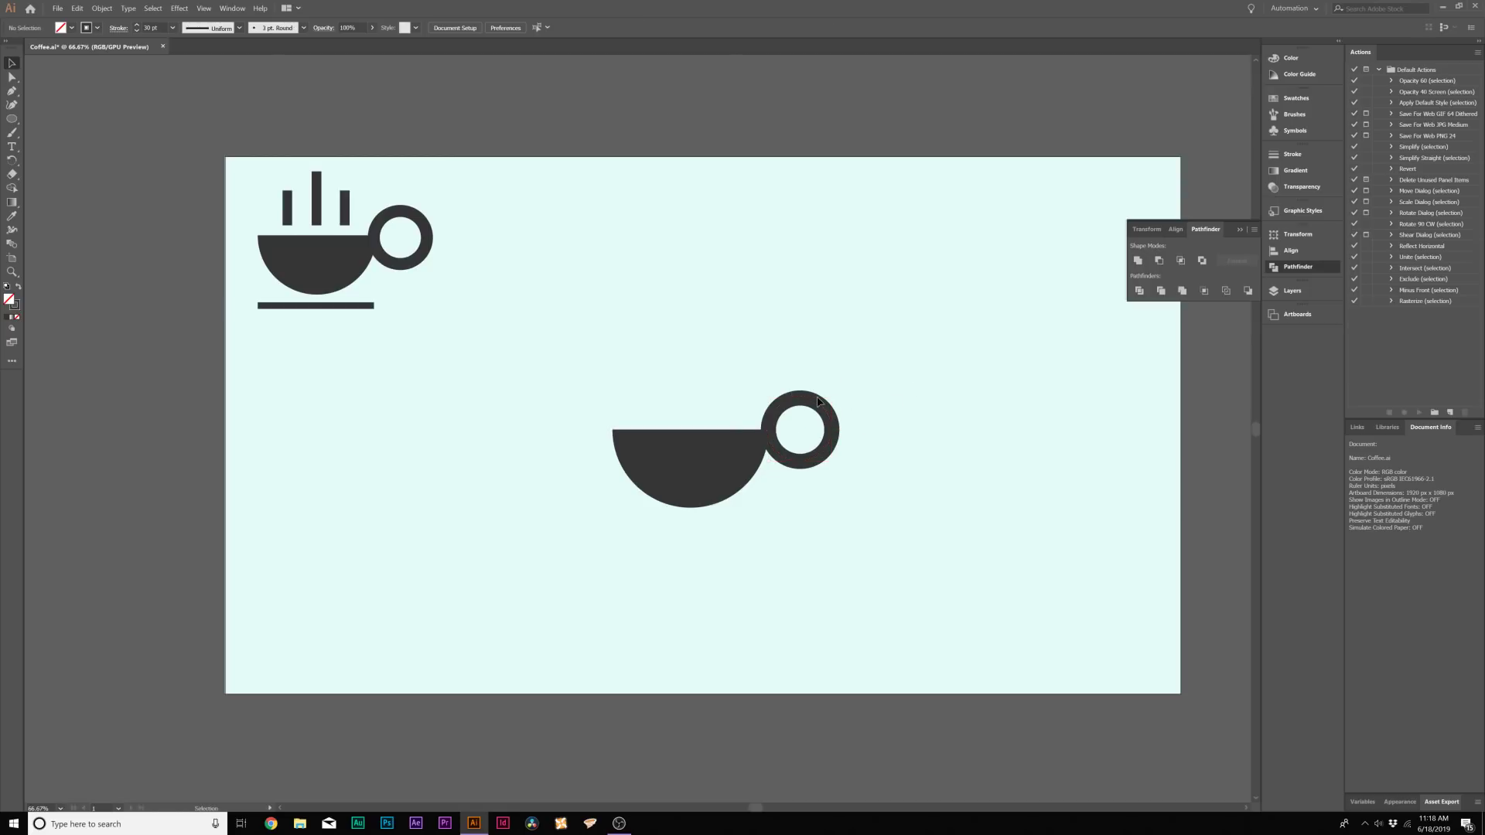
{"action": "key", "text": "shift+x"}
- Expand the ring handle's stroke into a filled shape via the Object menu
{"action": "left_click", "coordinate": [785, 408]}
{"action": "left_click", "coordinate": [757, 441]}
{"action": "left_click", "coordinate": [781, 413]}
{"action": "left_click", "coordinate": [781, 412]}
{"action": "left_click", "coordinate": [680, 410]}
{"action": "left_click", "coordinate": [759, 419]}
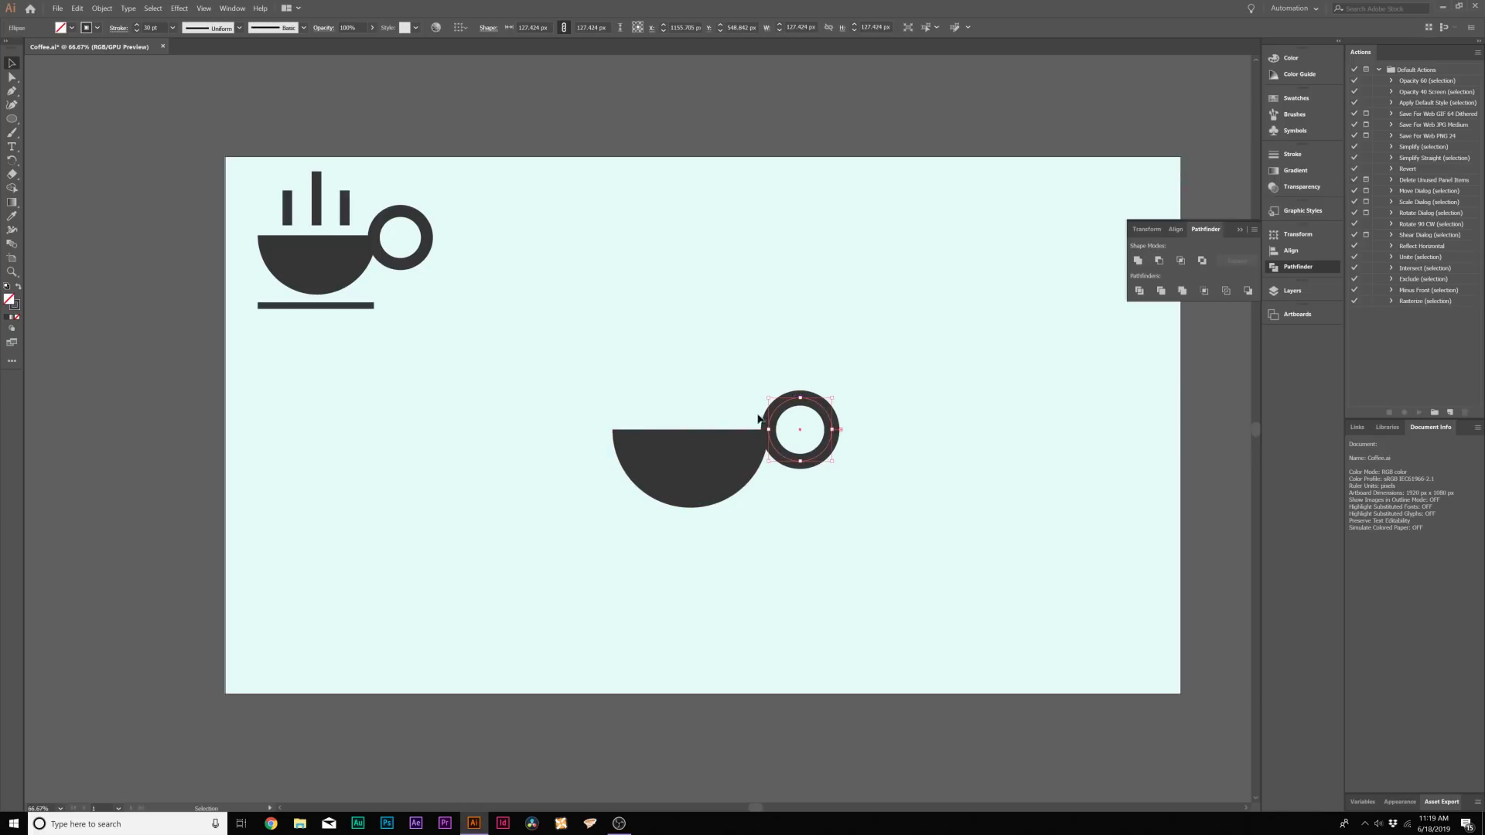
{"action": "left_click", "coordinate": [101, 8]}
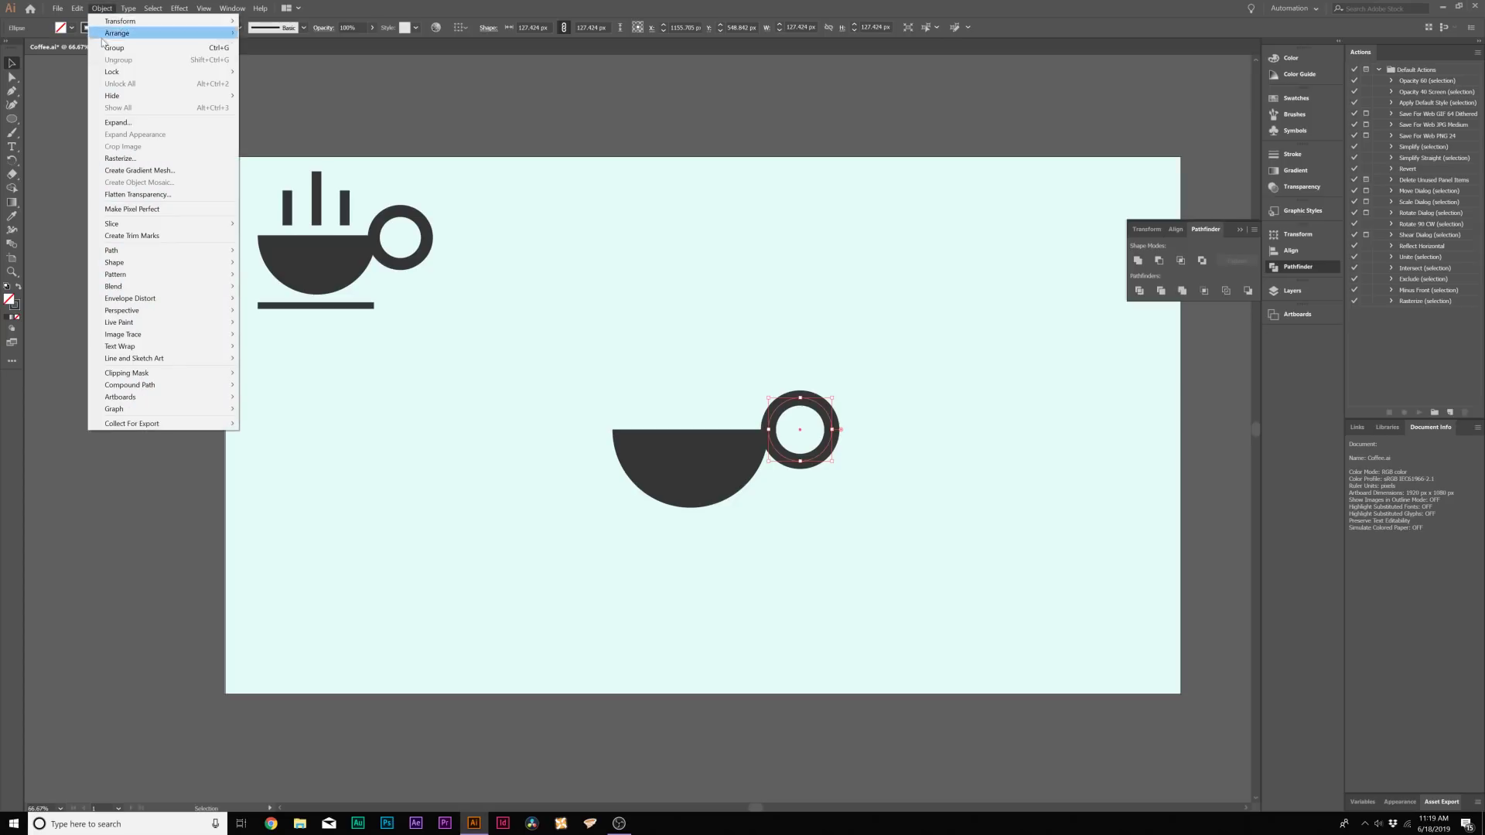
{"action": "left_click", "coordinate": [119, 122]}
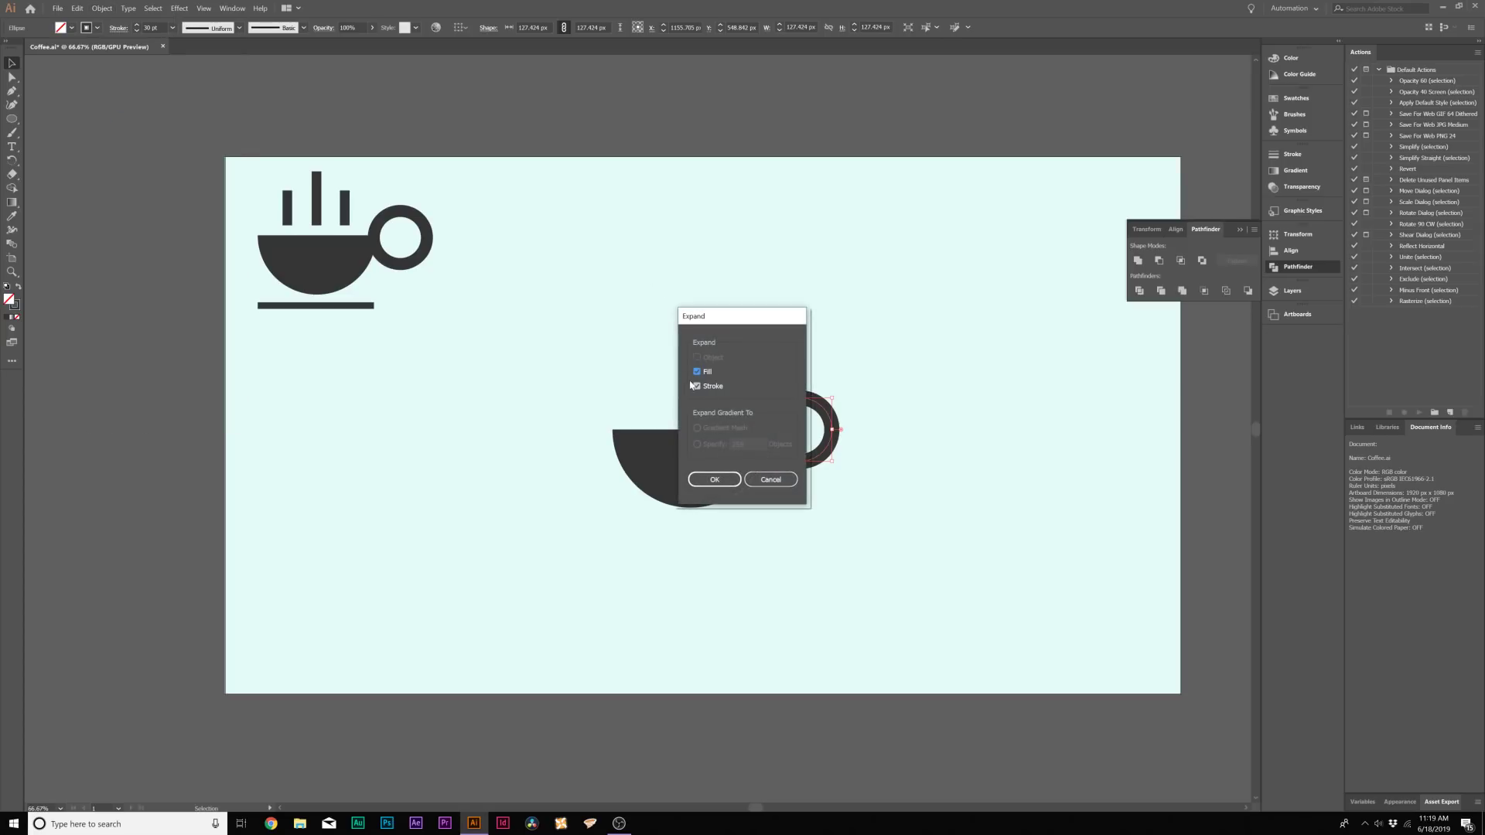
{"action": "left_click", "coordinate": [718, 479]}
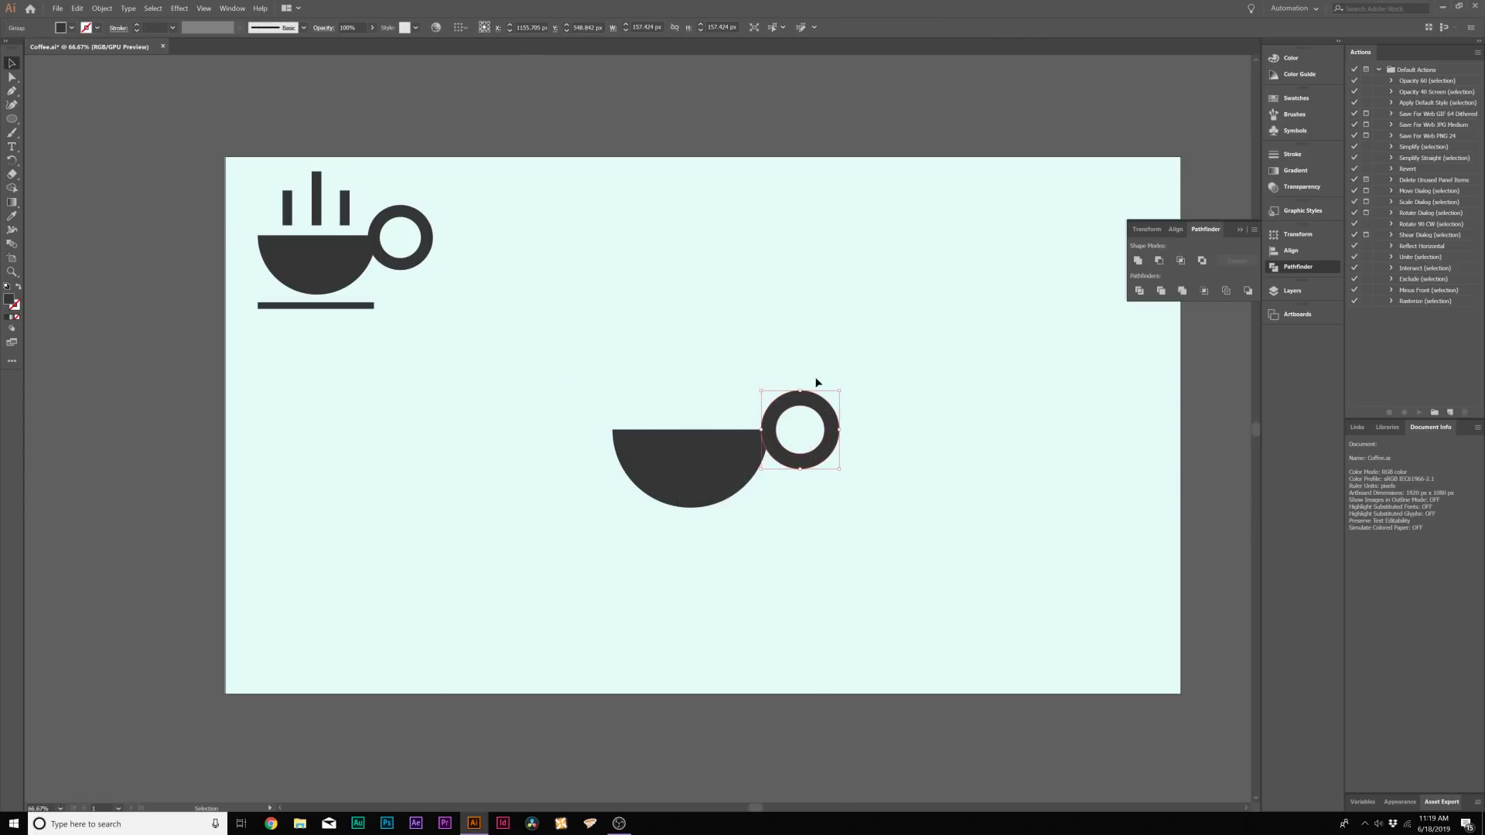
- Unite the bowl and ring handle with Pathfinder and nudge the merged cup slightly right
{"action": "left_click", "coordinate": [715, 343]}
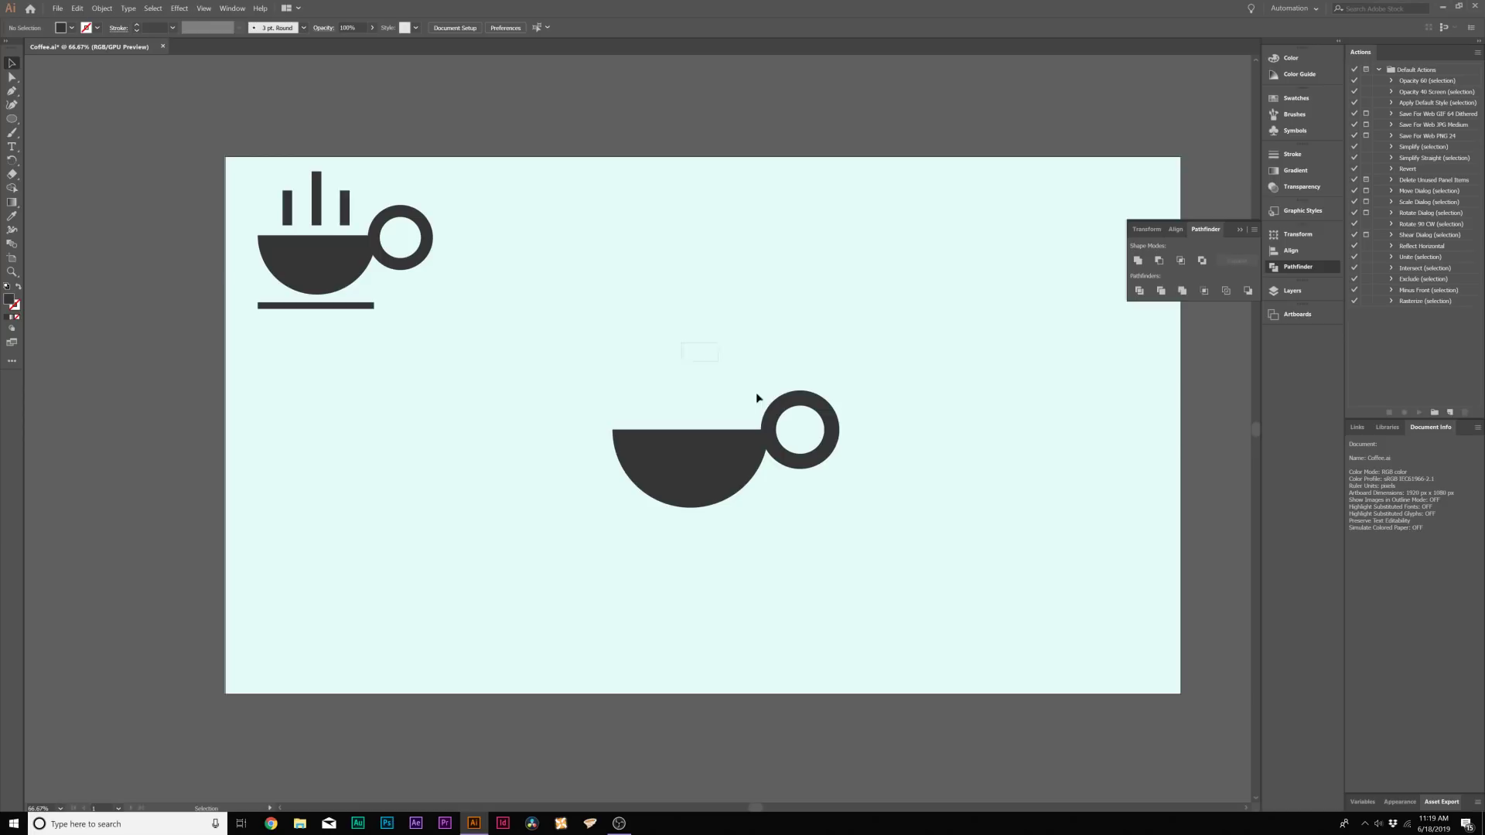
{"action": "left_click_drag", "start_coordinate": [805, 534], "coordinate": [742, 464]}
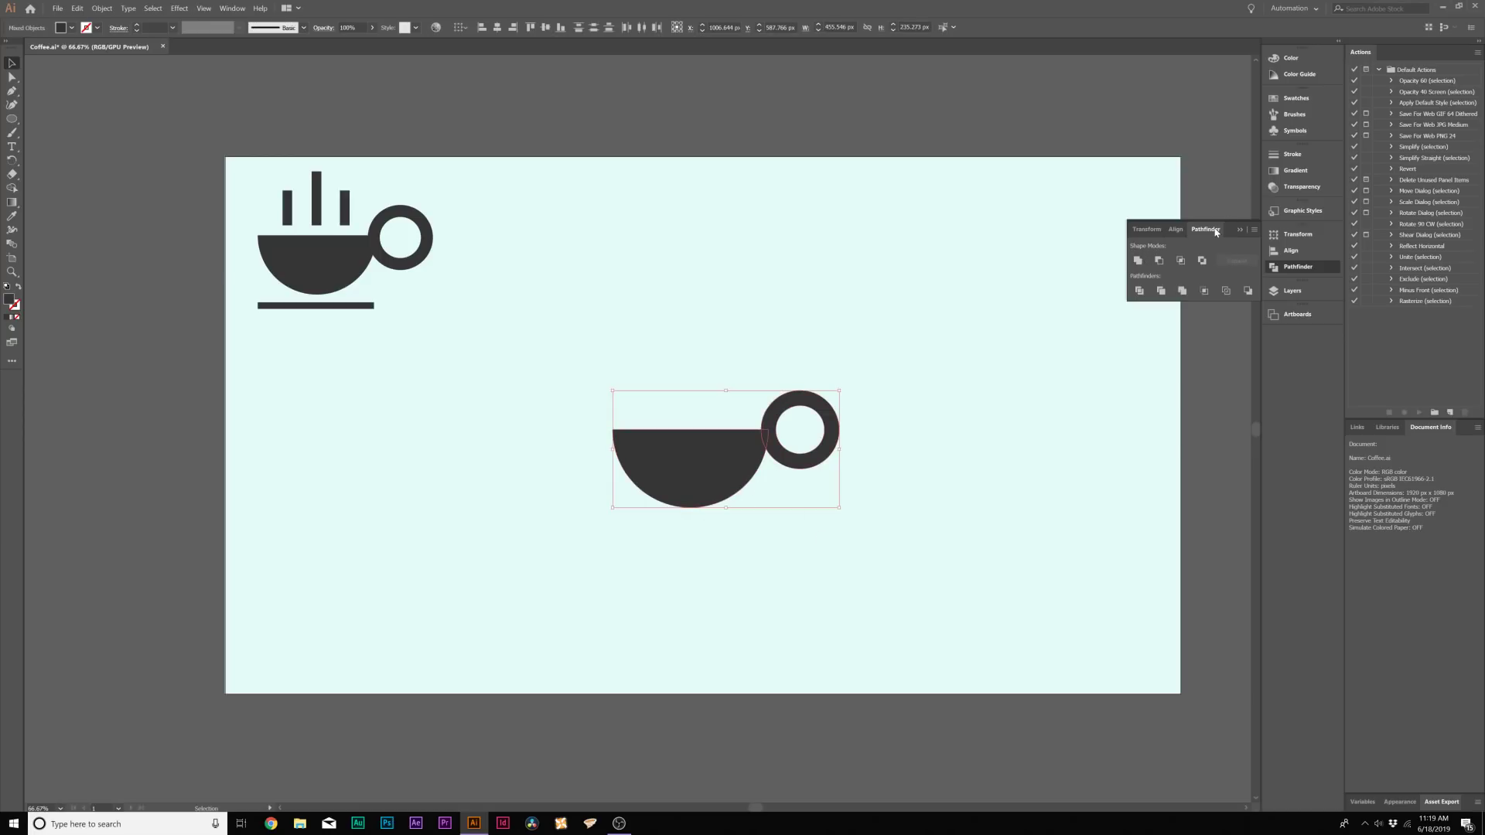
{"action": "left_click", "coordinate": [1136, 262]}
{"action": "left_click", "coordinate": [806, 376]}
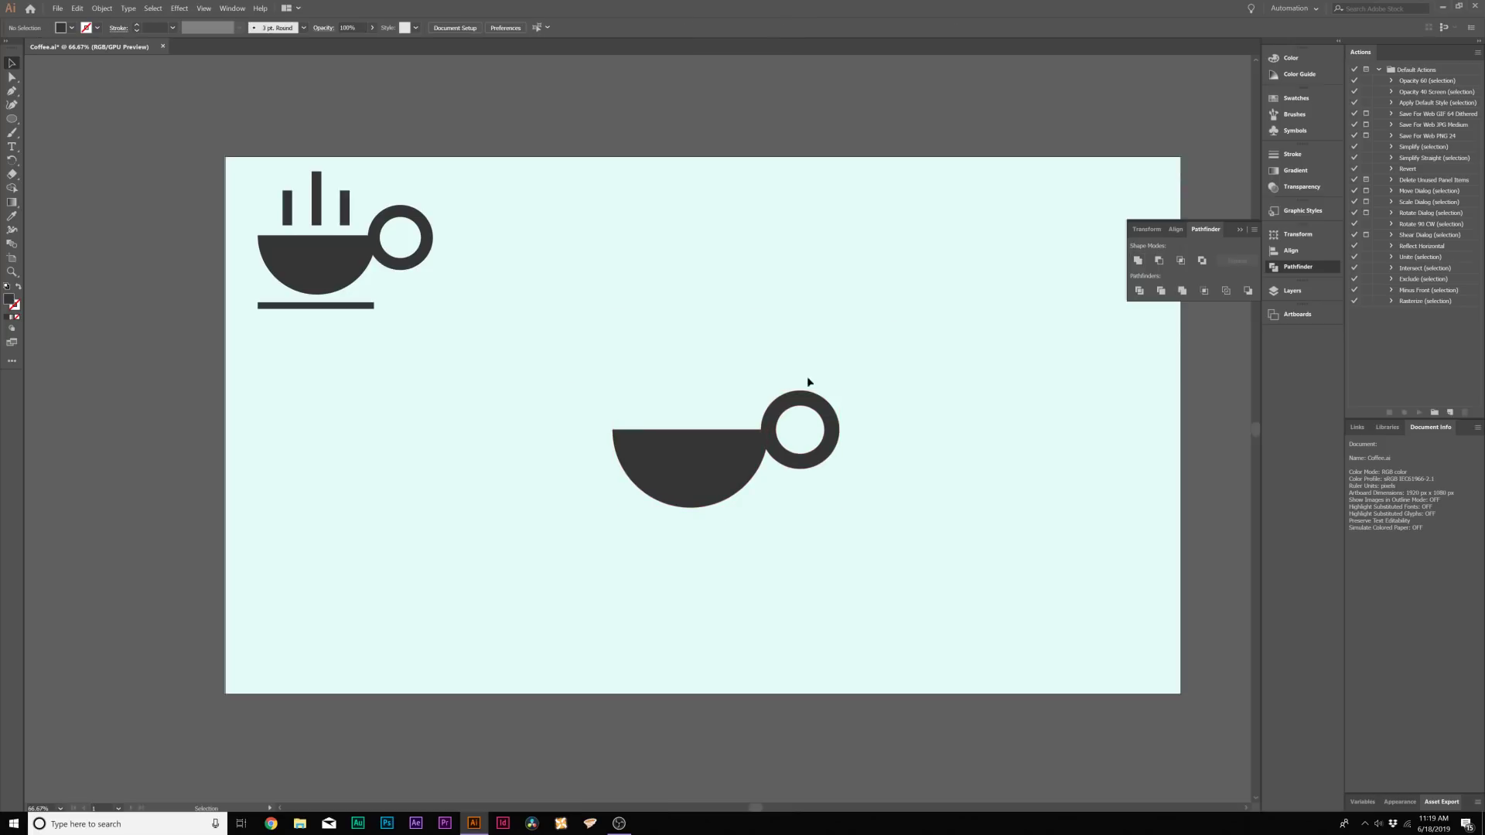
{"action": "left_click", "coordinate": [728, 461]}
{"action": "mouse_move", "coordinate": [729, 462]}
{"action": "left_mouse_down"}
{"action": "mouse_move", "coordinate": [762, 437]}
{"action": "mouse_move", "coordinate": [724, 466]}
{"action": "left_mouse_up"}
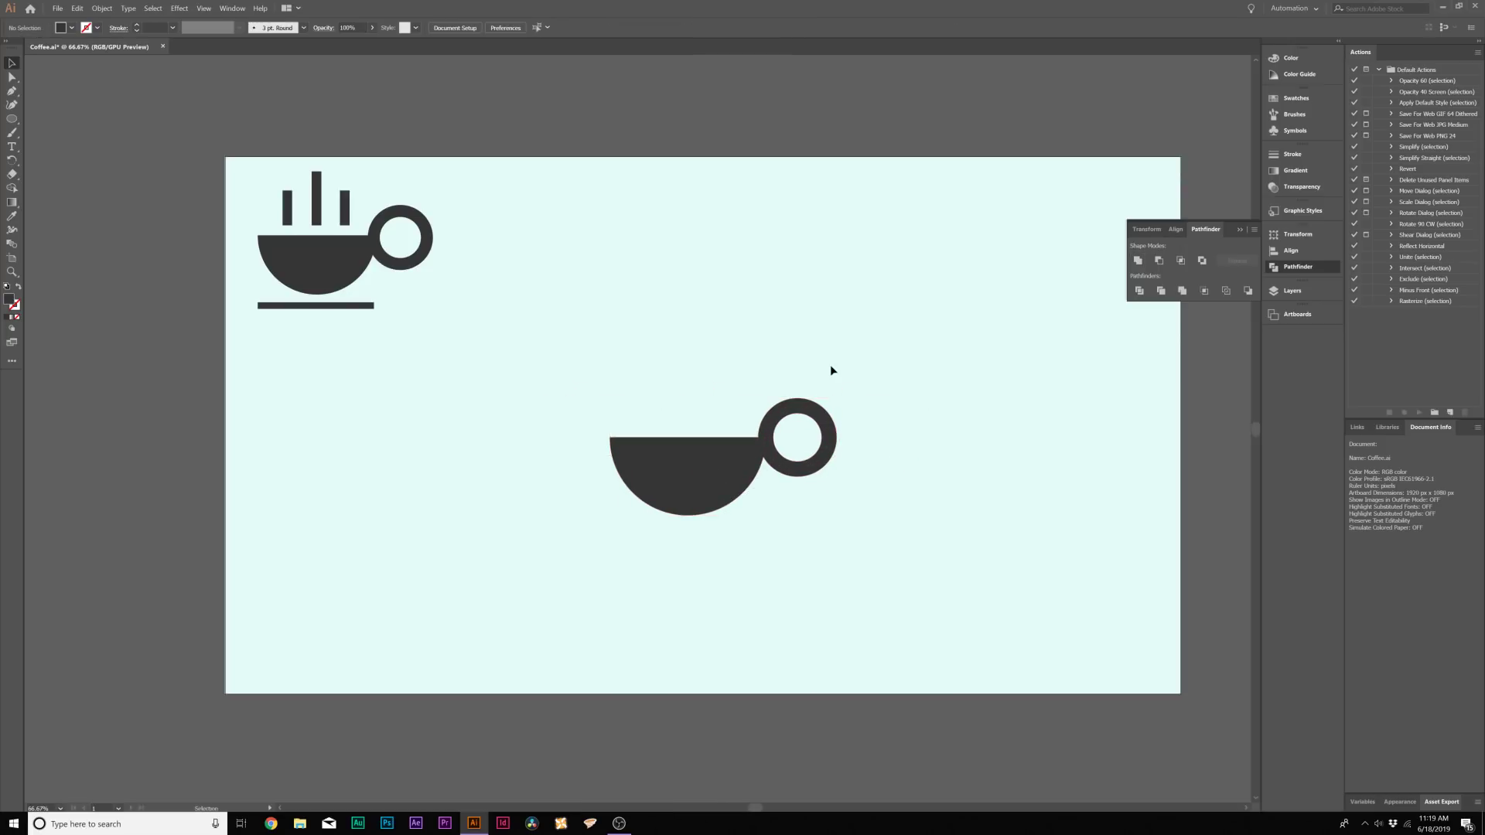
{"action": "left_click_drag", "start_coordinate": [686, 474], "coordinate": [720, 470]}
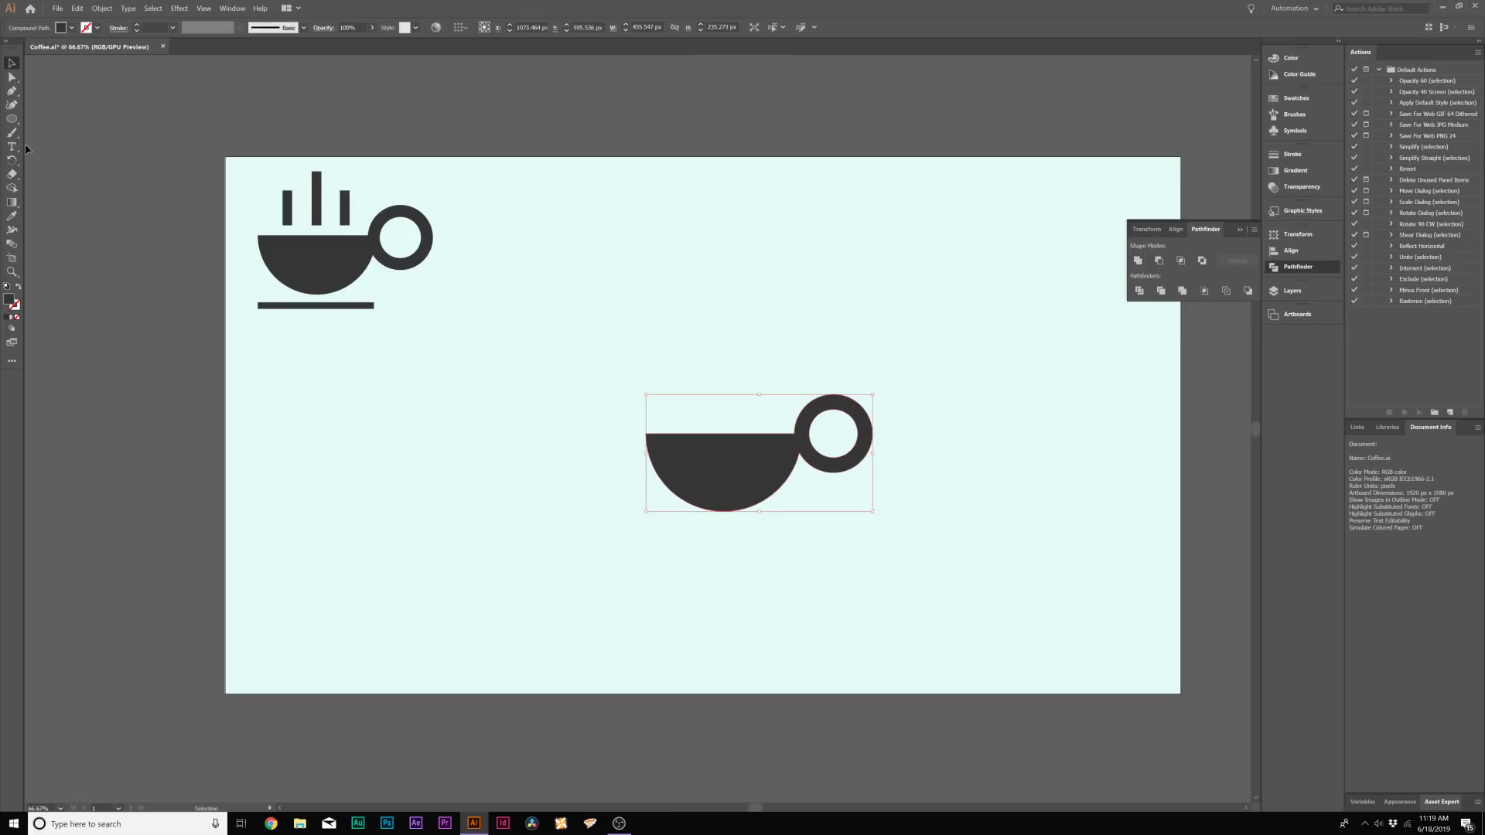
{"action": "left_click", "coordinate": [11, 119]}
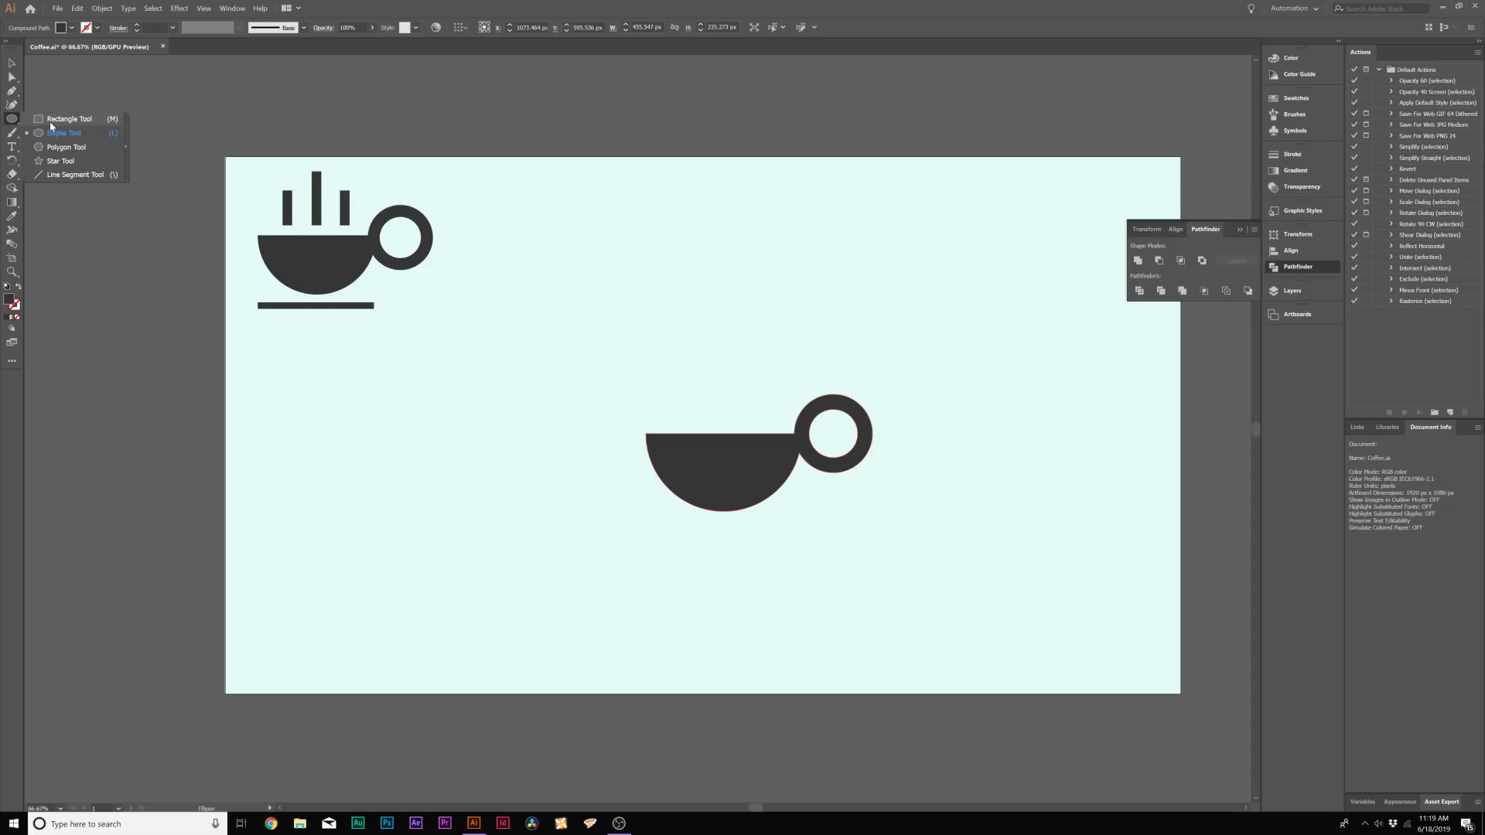
- Draw a narrow bar above the cup, duplicate it rightwards, and stretch the middle bar taller
{"action": "left_click", "coordinate": [51, 121]}
{"action": "left_click", "coordinate": [71, 29]}
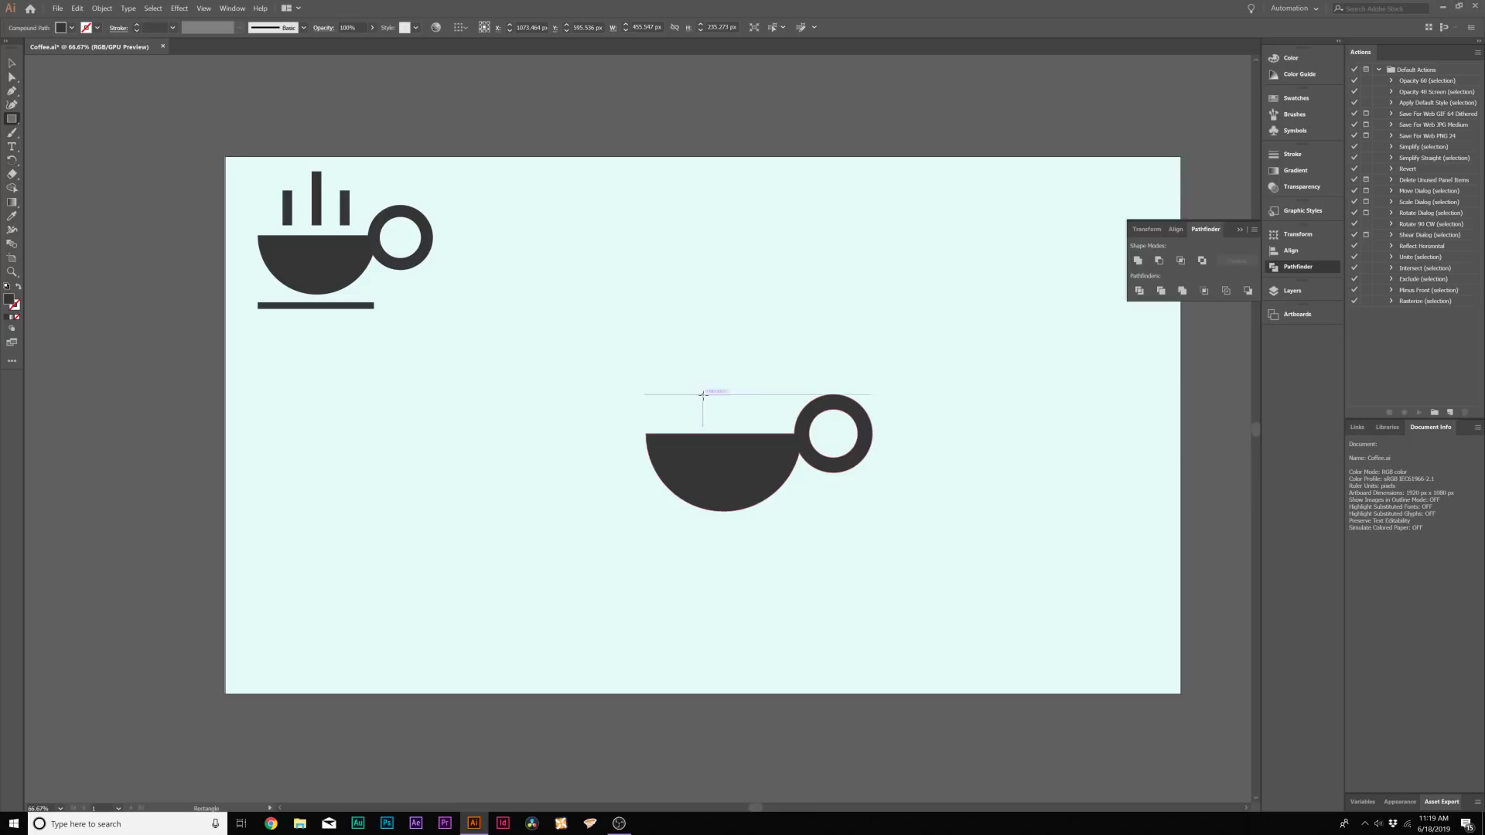
{"action": "mouse_move", "coordinate": [675, 373]}
{"action": "left_mouse_down"}
{"action": "mouse_move", "coordinate": [710, 420]}
{"action": "mouse_move", "coordinate": [686, 423]}
{"action": "mouse_move", "coordinate": [676, 393]}
{"action": "left_mouse_up"}
{"action": "key", "text": "v"}
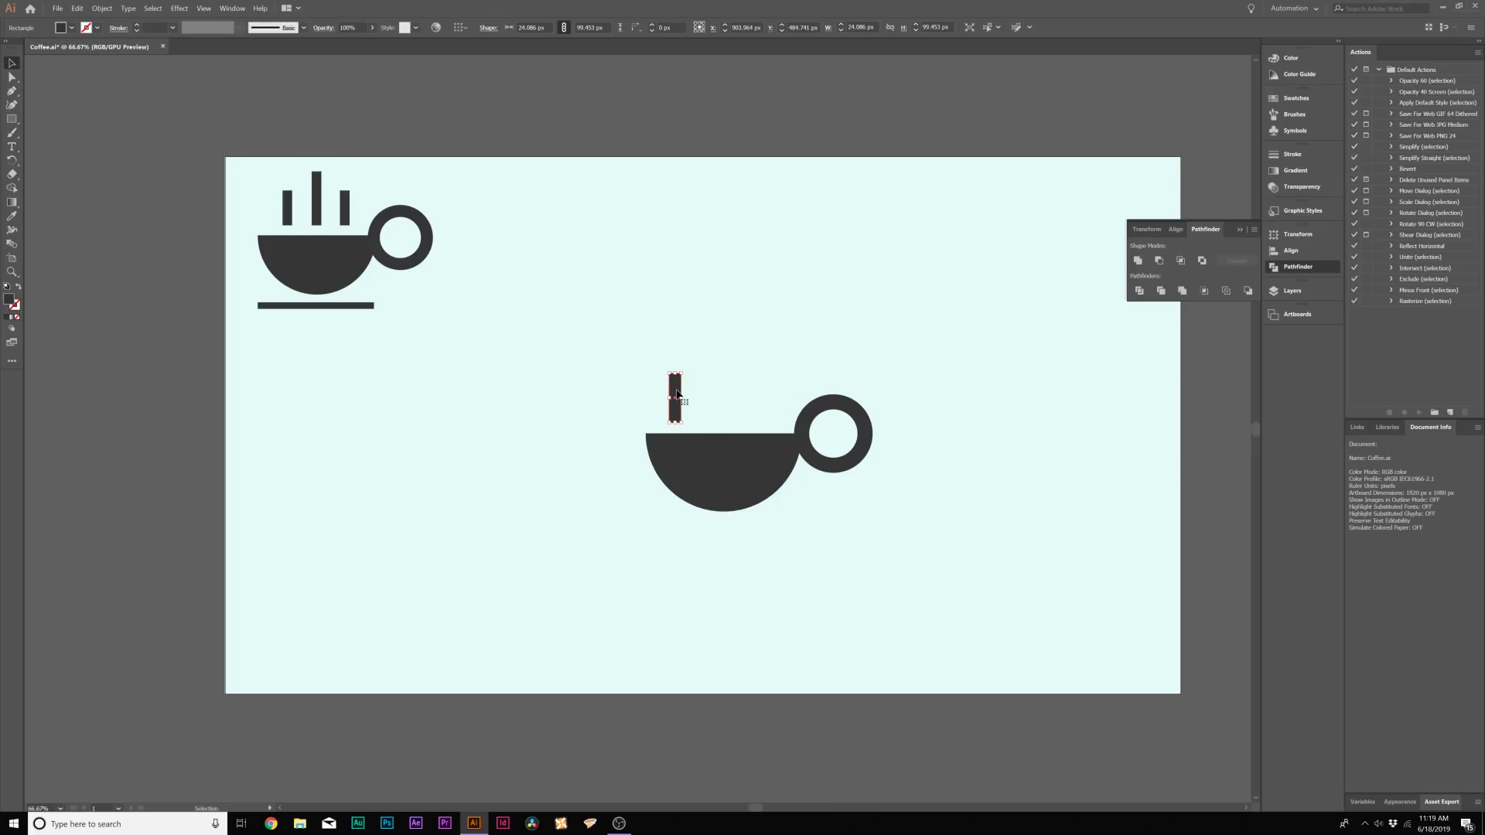
{"action": "left_click_drag", "start_coordinate": [677, 393], "coordinate": [719, 335]}
{"action": "left_click_drag", "start_coordinate": [716, 401], "coordinate": [716, 401]}
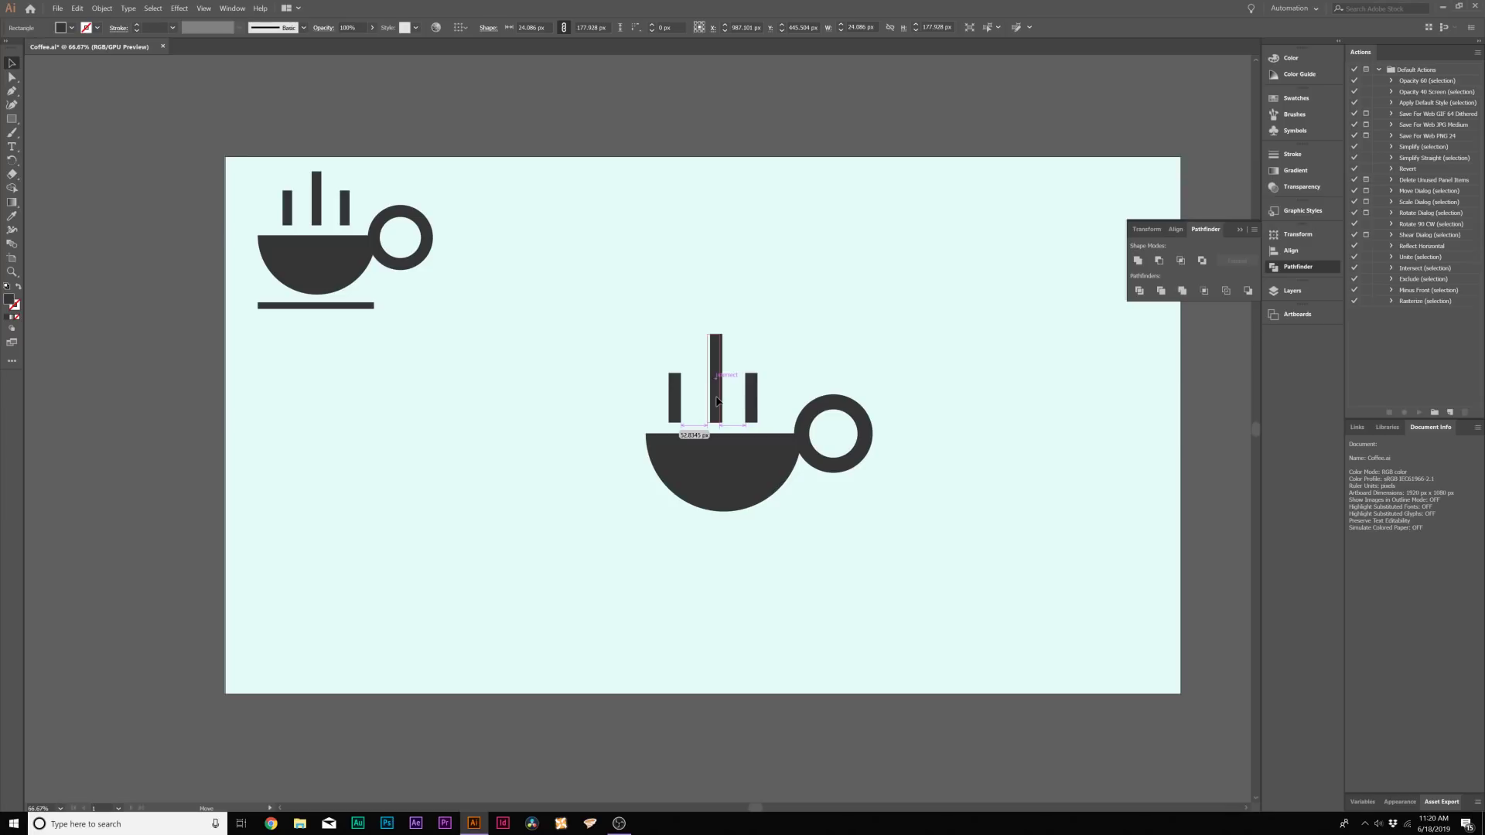
{"action": "left_click_drag", "start_coordinate": [716, 401], "coordinate": [773, 418]}
{"action": "left_click", "coordinate": [464, 333]}
{"action": "left_click_drag", "start_coordinate": [16, 125], "coordinate": [46, 120]}
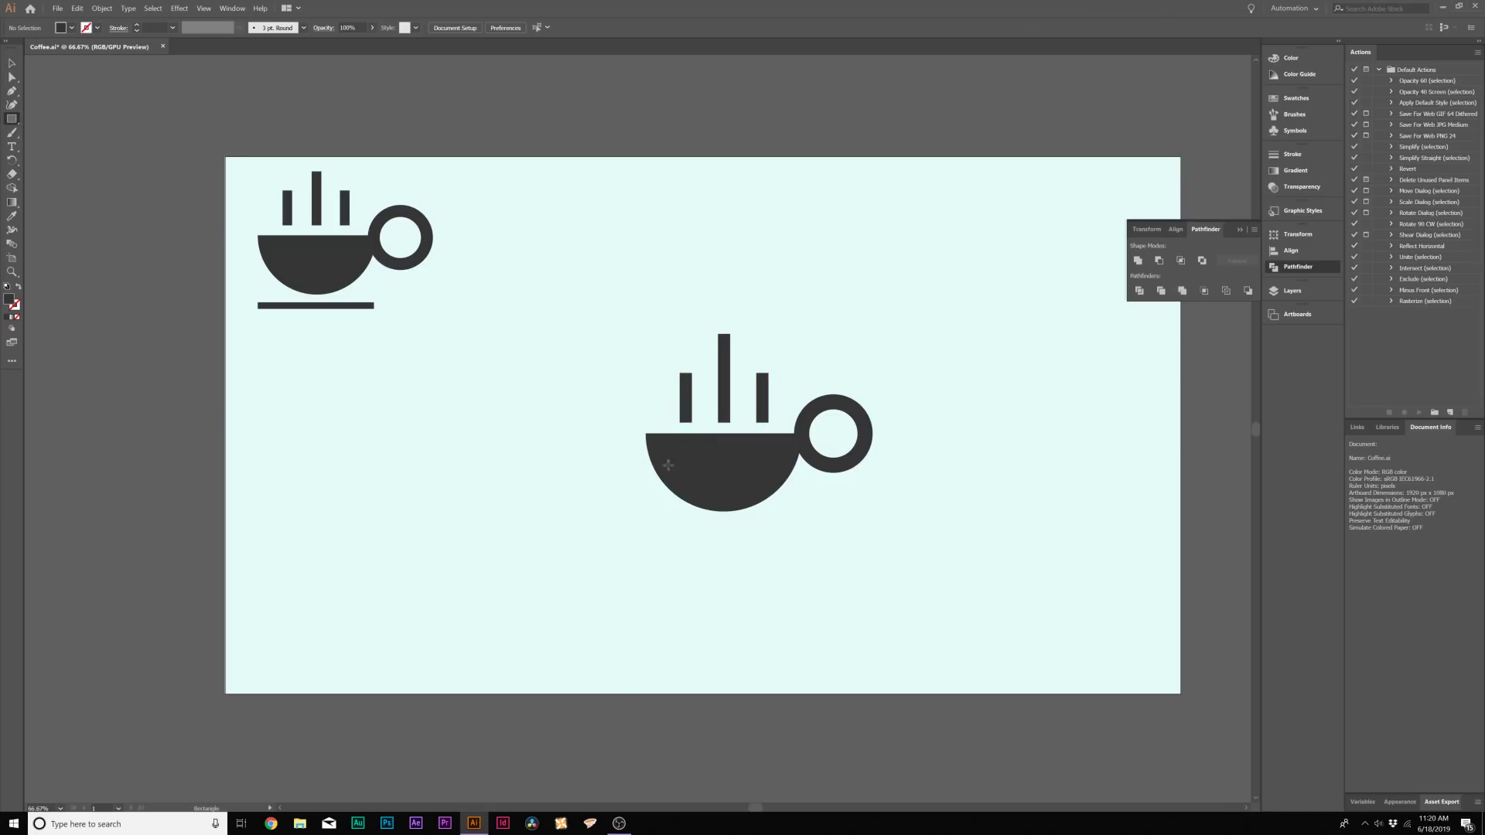
- Draw a thin, wide saucer line beneath the cup
{"action": "left_click_drag", "start_coordinate": [646, 530], "coordinate": [806, 530]}
{"action": "key", "text": "v"}
{"action": "key", "text": "ctrl+shift+a"}
{"action": "scroll", "coordinate": [746, 511], "scroll_direction": "down", "scroll_amount": 1, "text": "alt"}
{"action": "scroll", "coordinate": [741, 509], "scroll_direction": "up", "scroll_amount": 1, "text": "alt"}
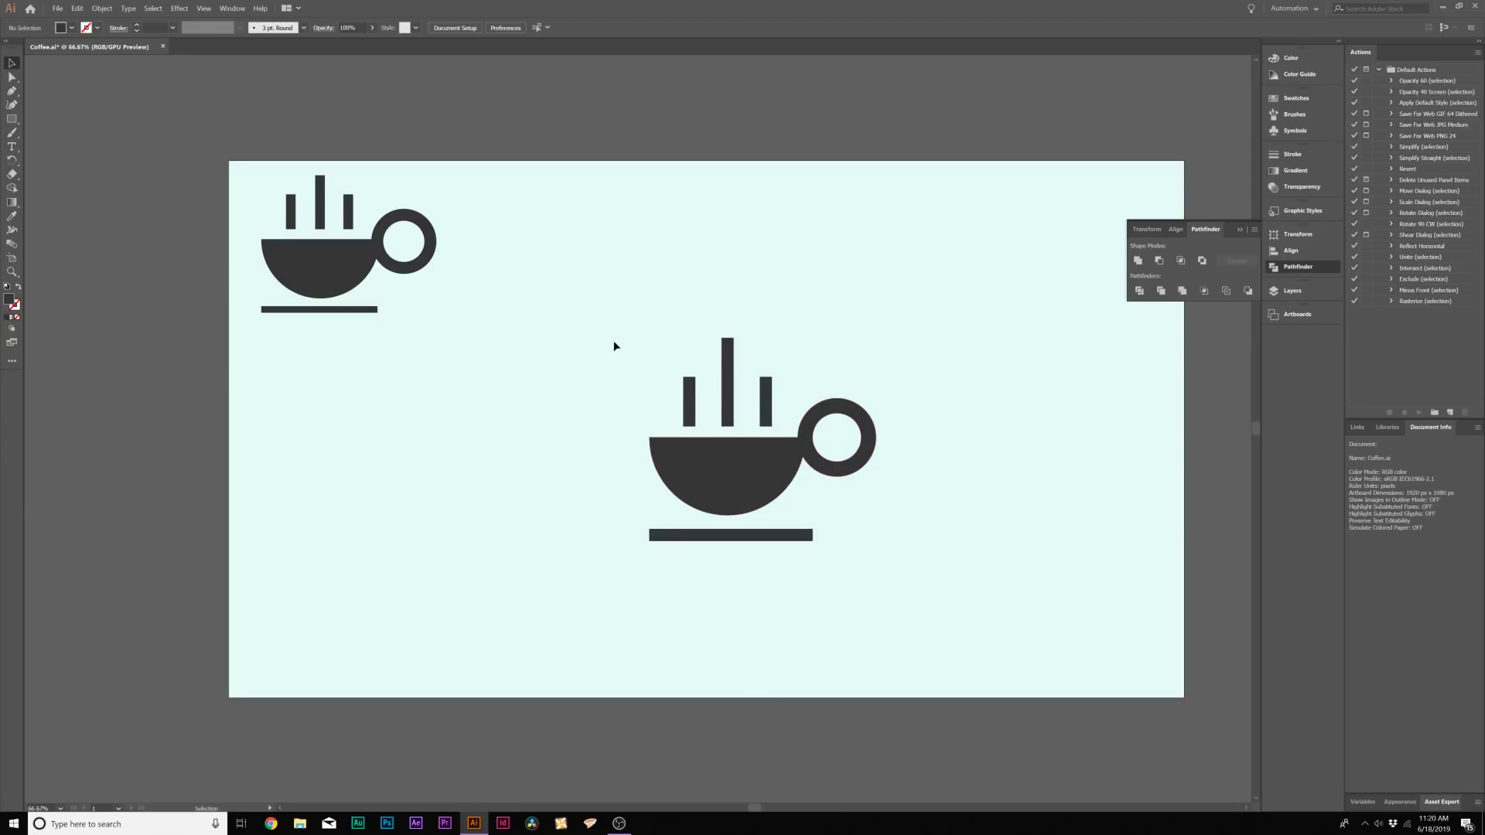
- Group all the cup icon parts with Object > Group and shift the group slightly
{"action": "left_click_drag", "start_coordinate": [920, 592], "coordinate": [889, 625]}
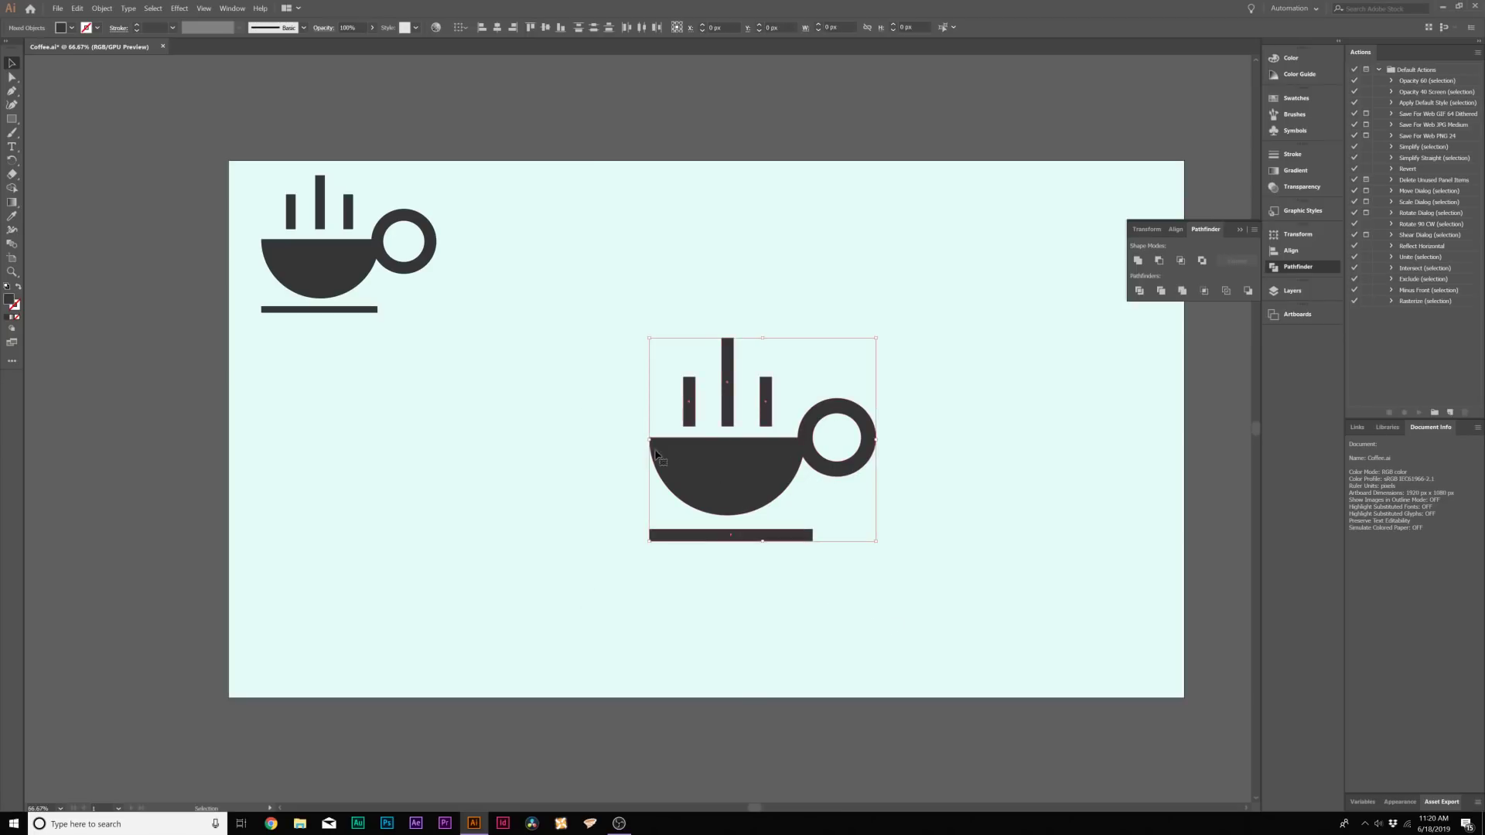
{"action": "left_click", "coordinate": [101, 9]}
{"action": "left_click", "coordinate": [116, 48]}
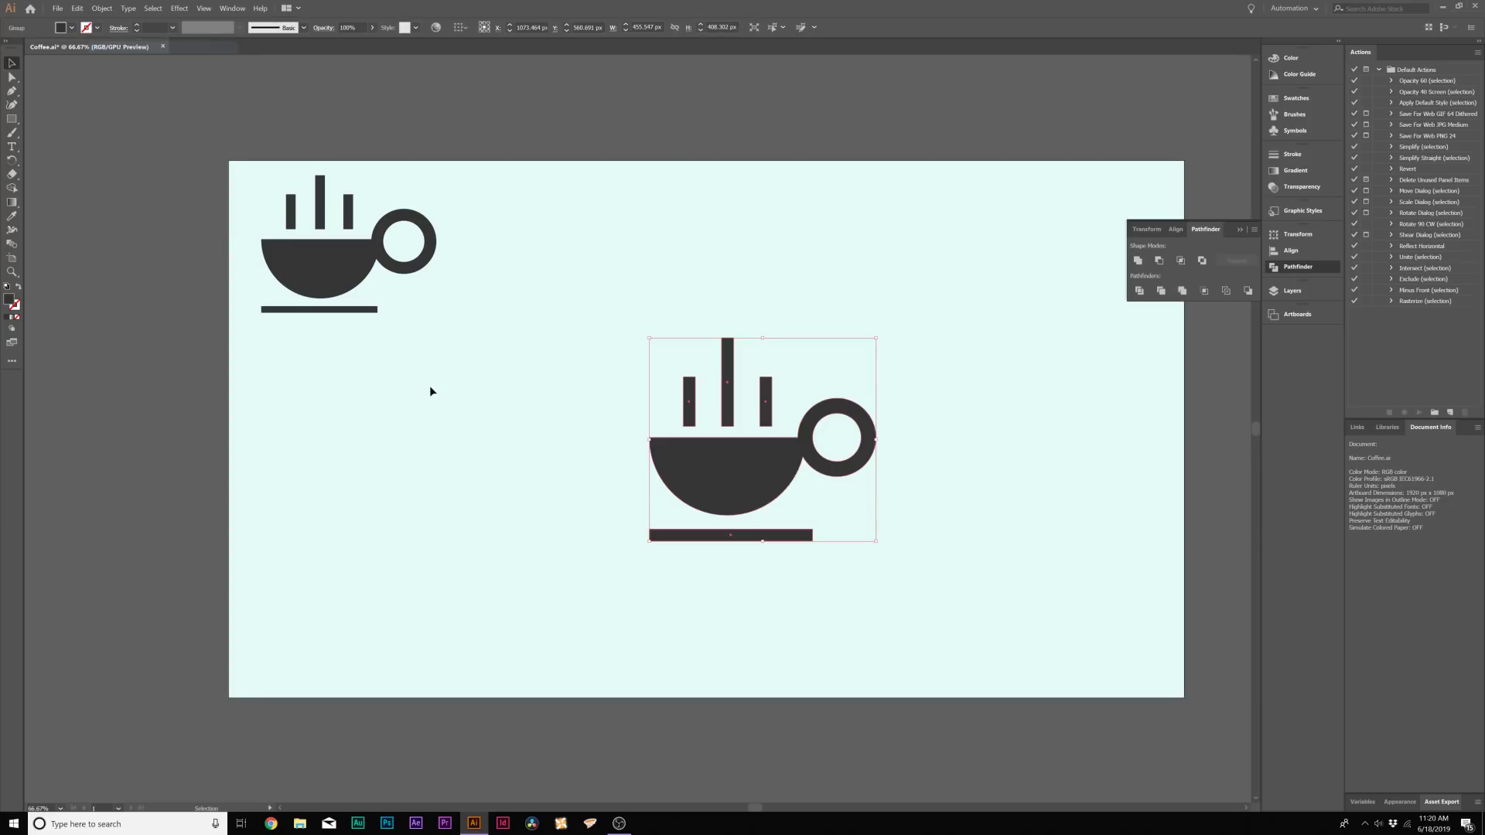
{"action": "left_click", "coordinate": [651, 477]}
{"action": "mouse_move", "coordinate": [711, 475]}
{"action": "left_mouse_down"}
{"action": "mouse_move", "coordinate": [681, 528]}
{"action": "mouse_move", "coordinate": [988, 499]}
{"action": "mouse_move", "coordinate": [864, 527]}
{"action": "mouse_move", "coordinate": [745, 463]}
{"action": "mouse_move", "coordinate": [714, 482]}
{"action": "left_mouse_up"}
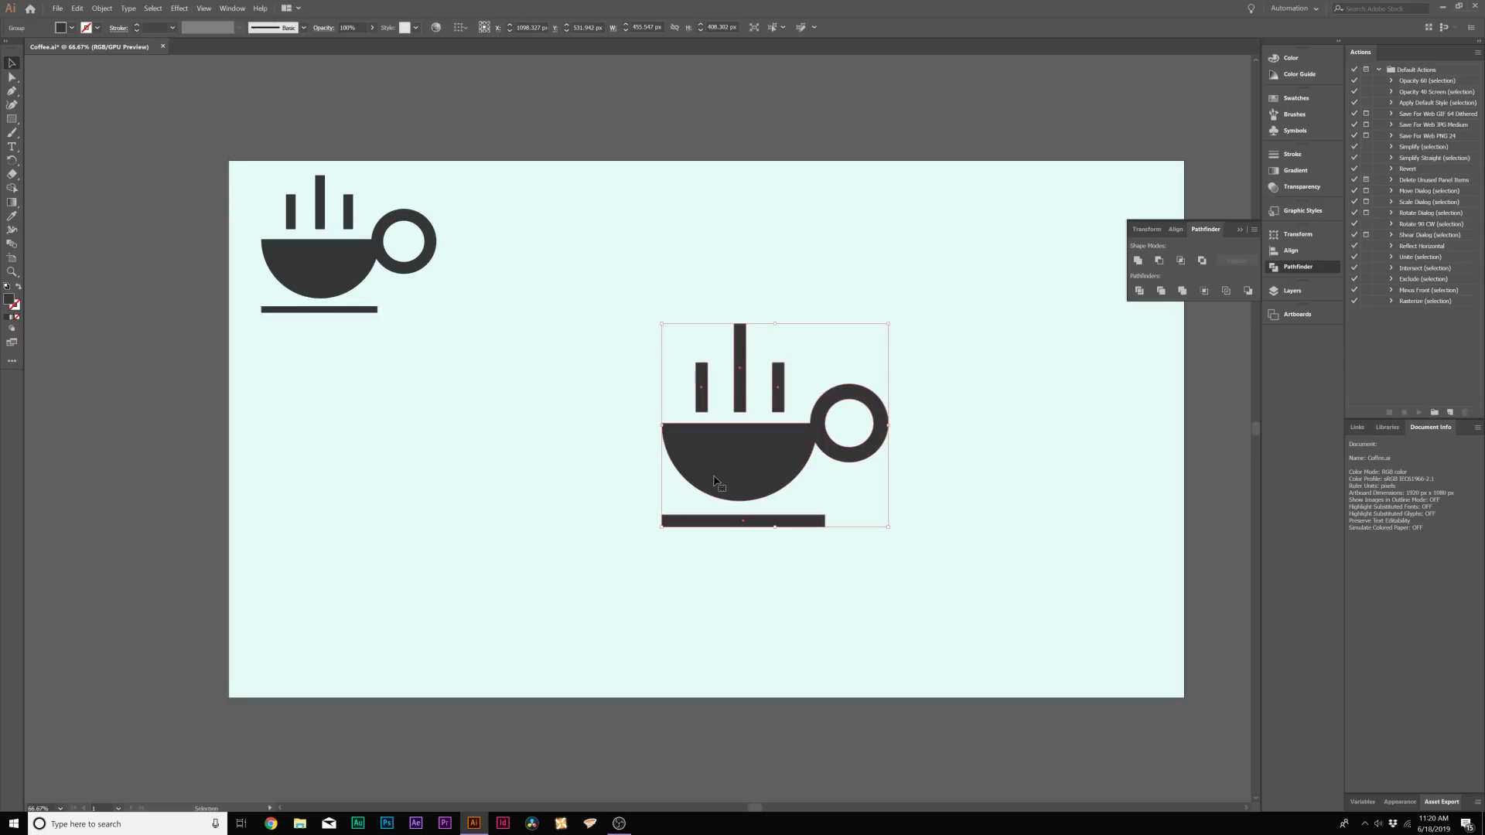
{"action": "left_click", "coordinate": [502, 463]}
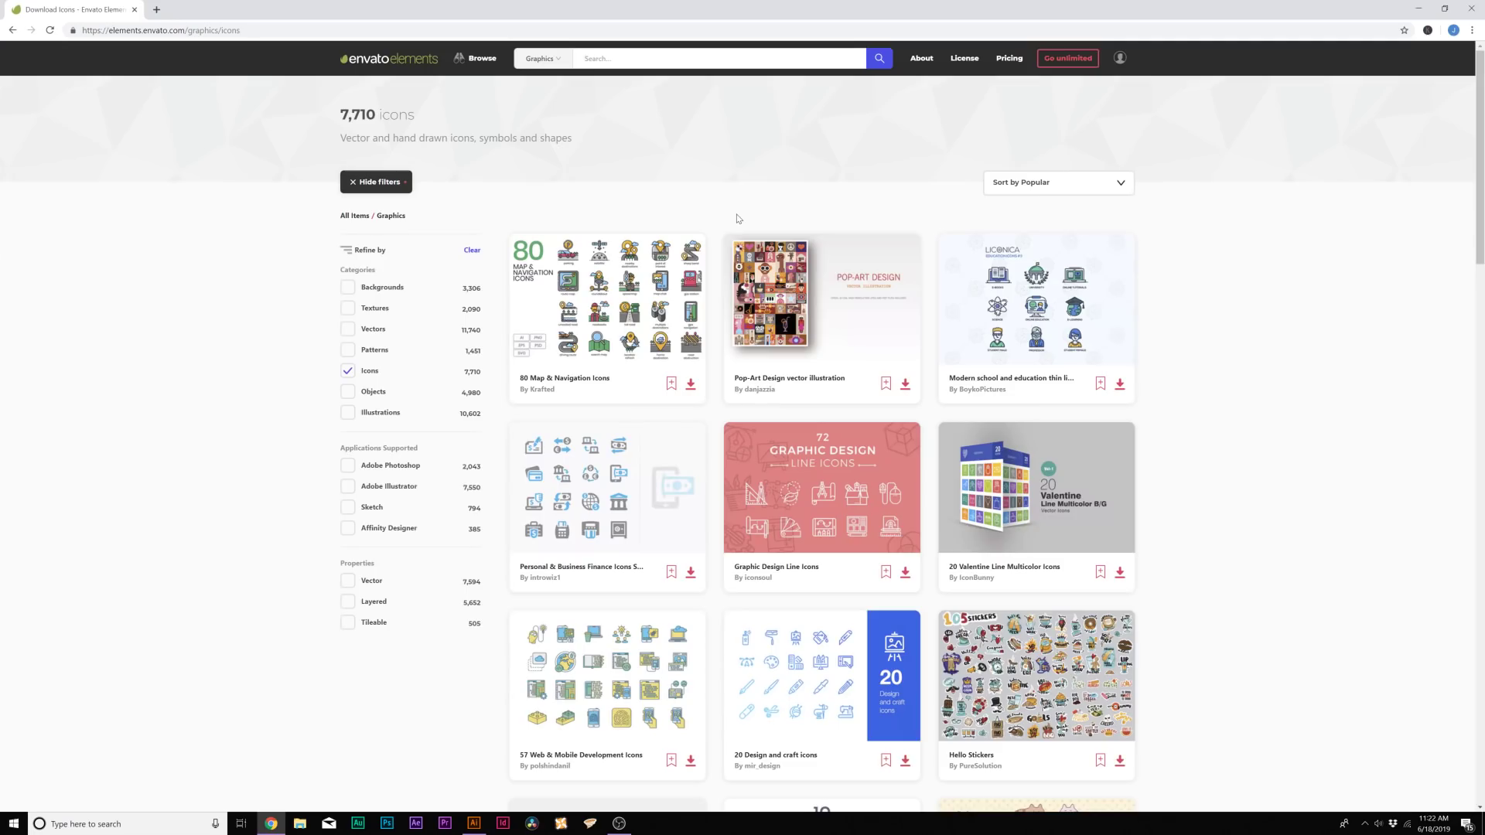
- Scroll the icons listing, return from the Cinema Outline page, and open results page 2
{"action": "scroll", "coordinate": [693, 416], "scroll_direction": "down", "scroll_amount": 2}
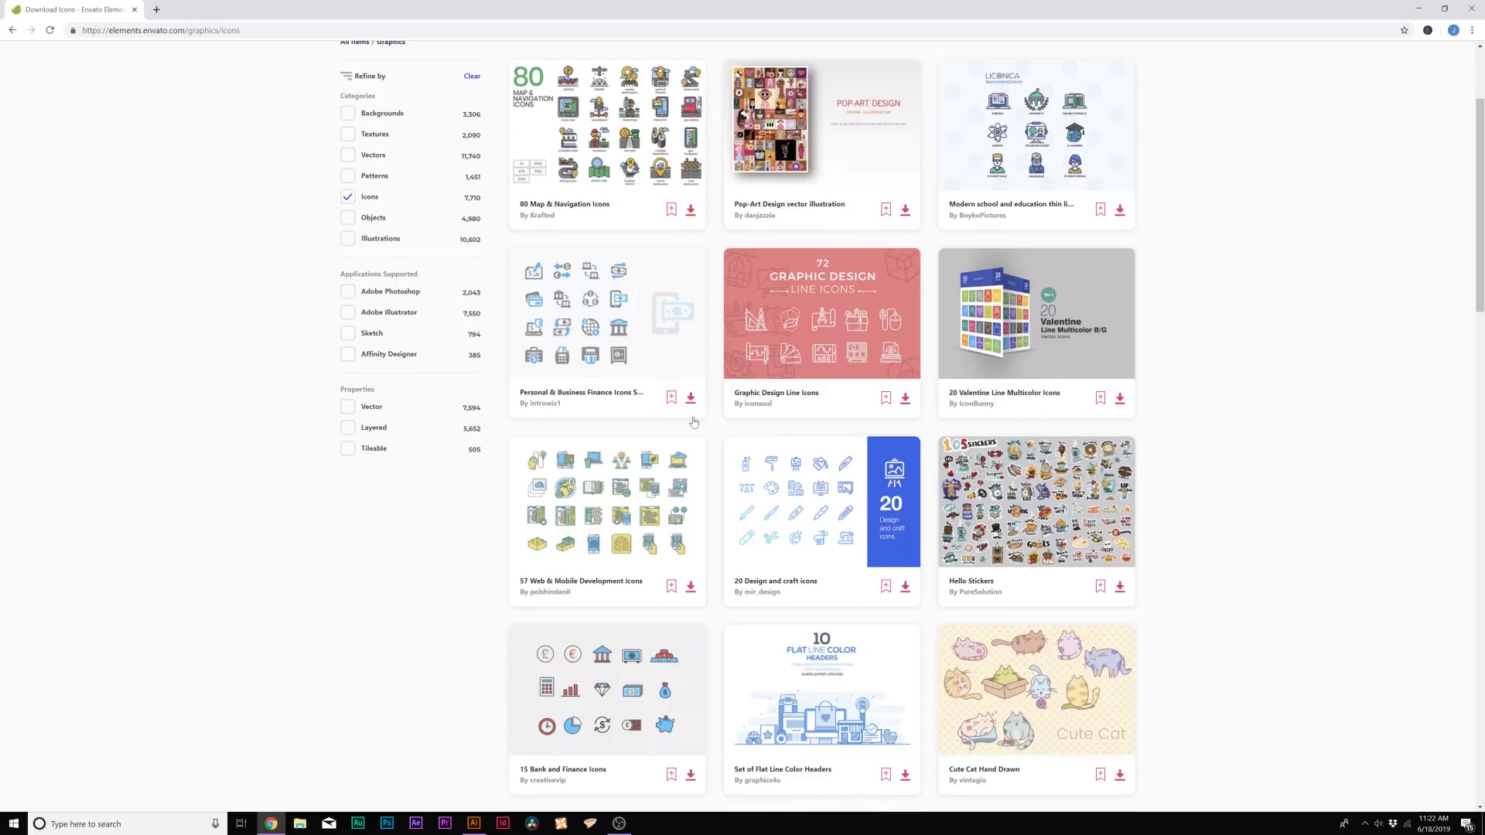
{"action": "scroll", "coordinate": [693, 422], "scroll_direction": "down", "scroll_amount": 2}
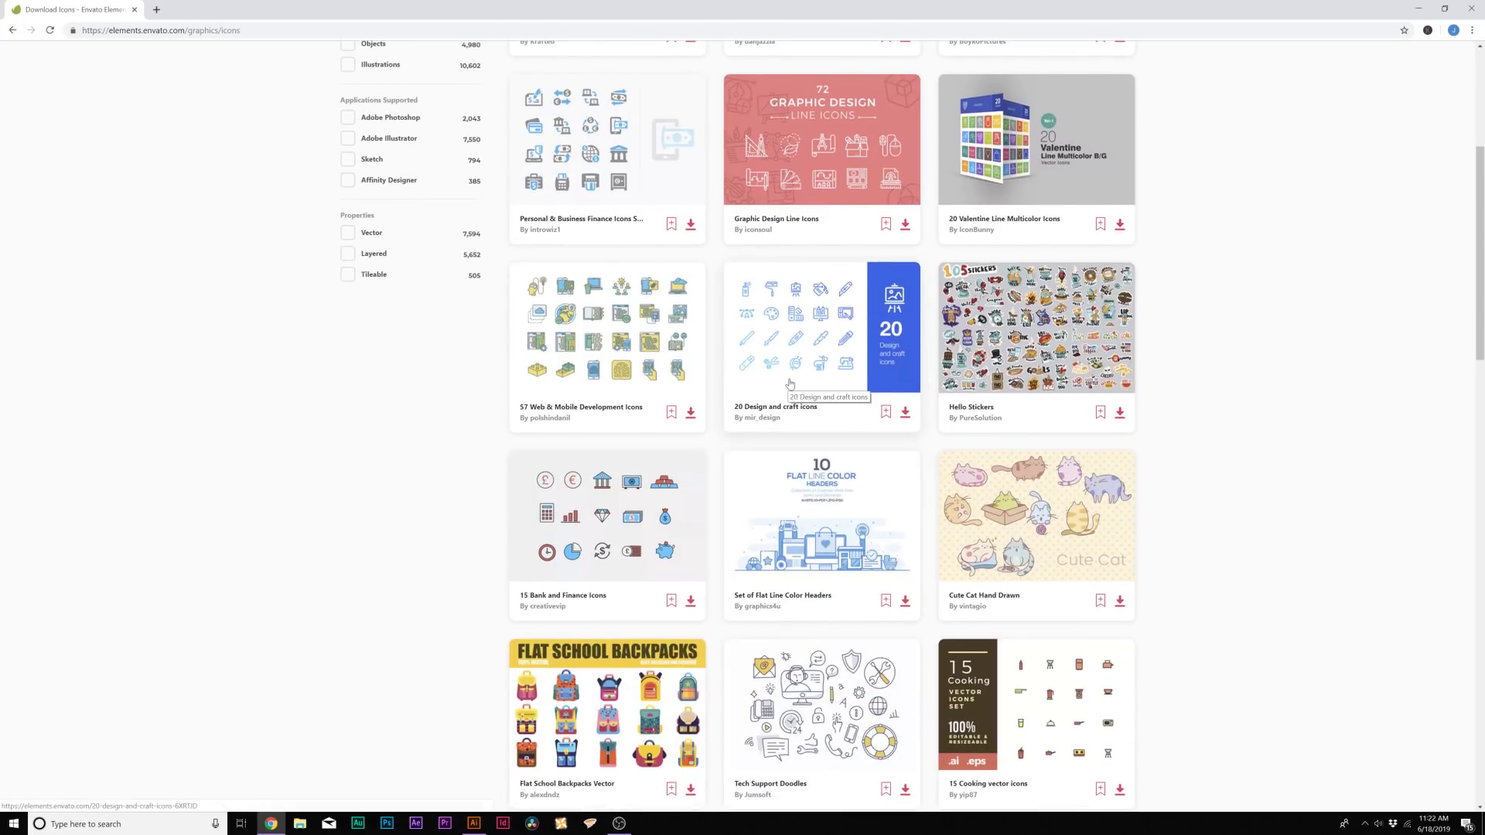
{"action": "scroll", "coordinate": [790, 384], "scroll_direction": "down", "scroll_amount": 2}
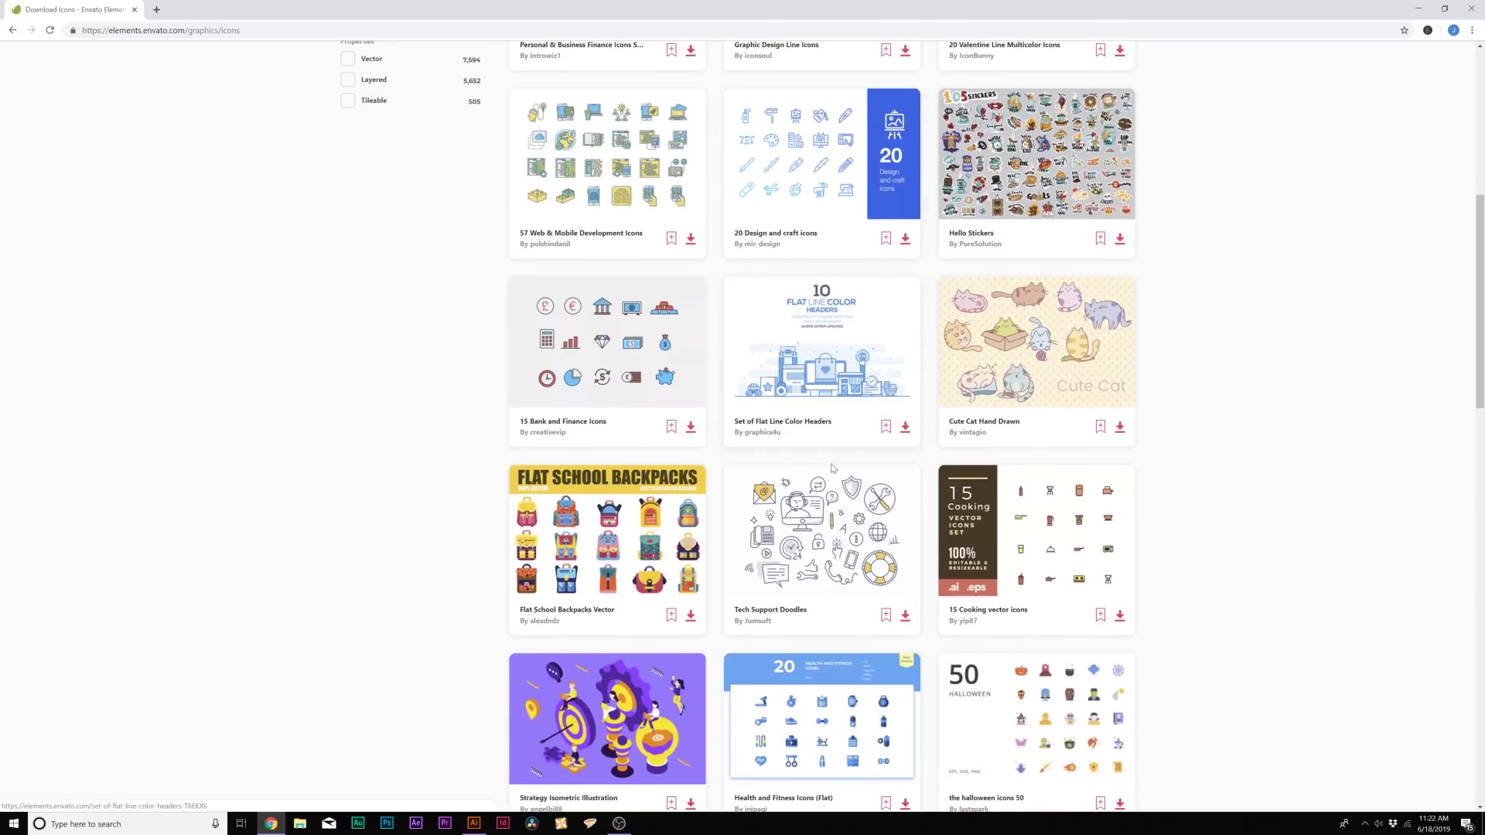
{"action": "scroll", "coordinate": [856, 501], "scroll_direction": "down", "scroll_amount": 2}
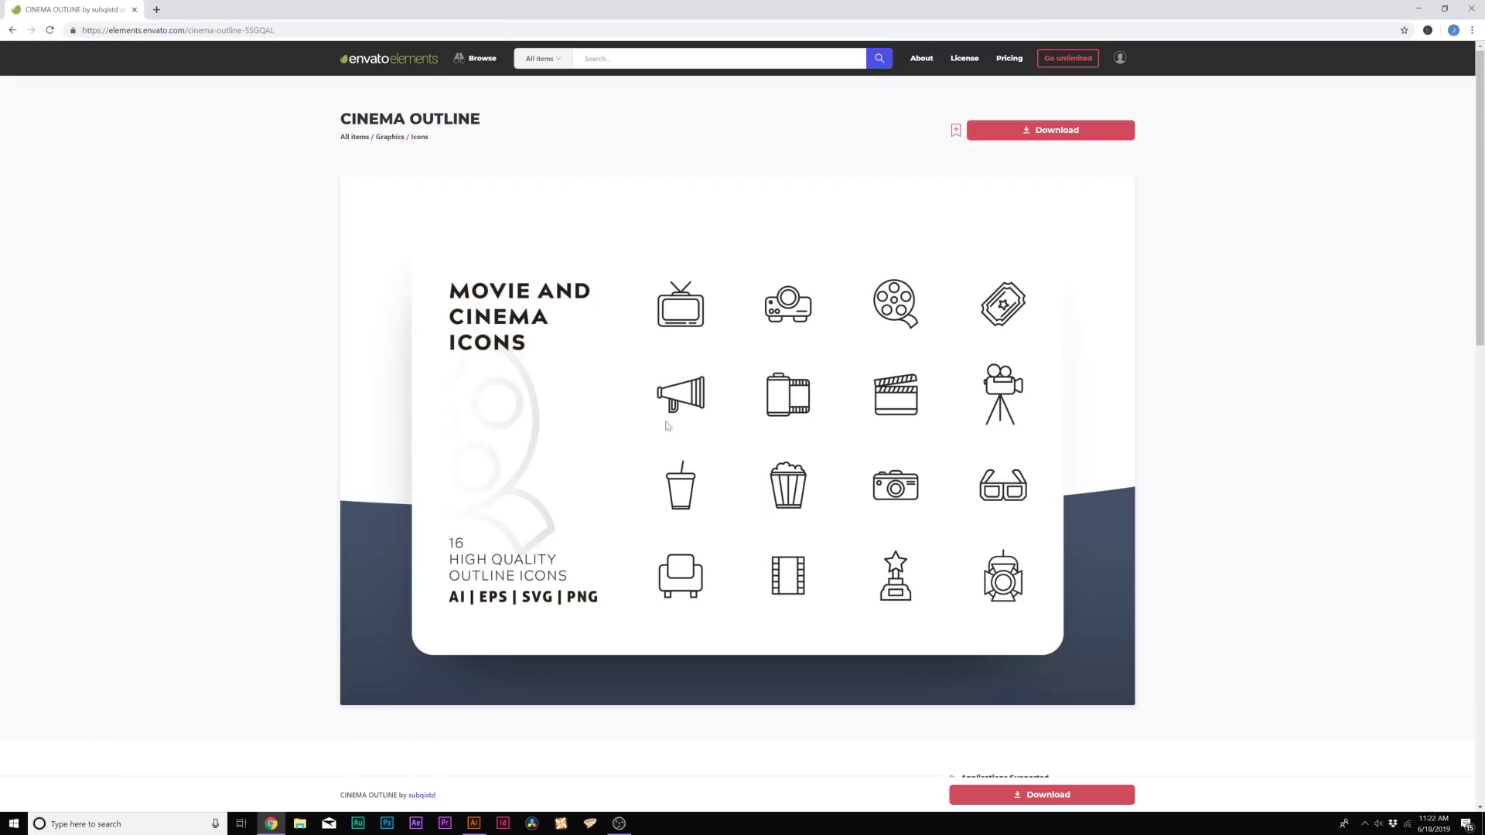
{"action": "key", "text": "alt+Left"}
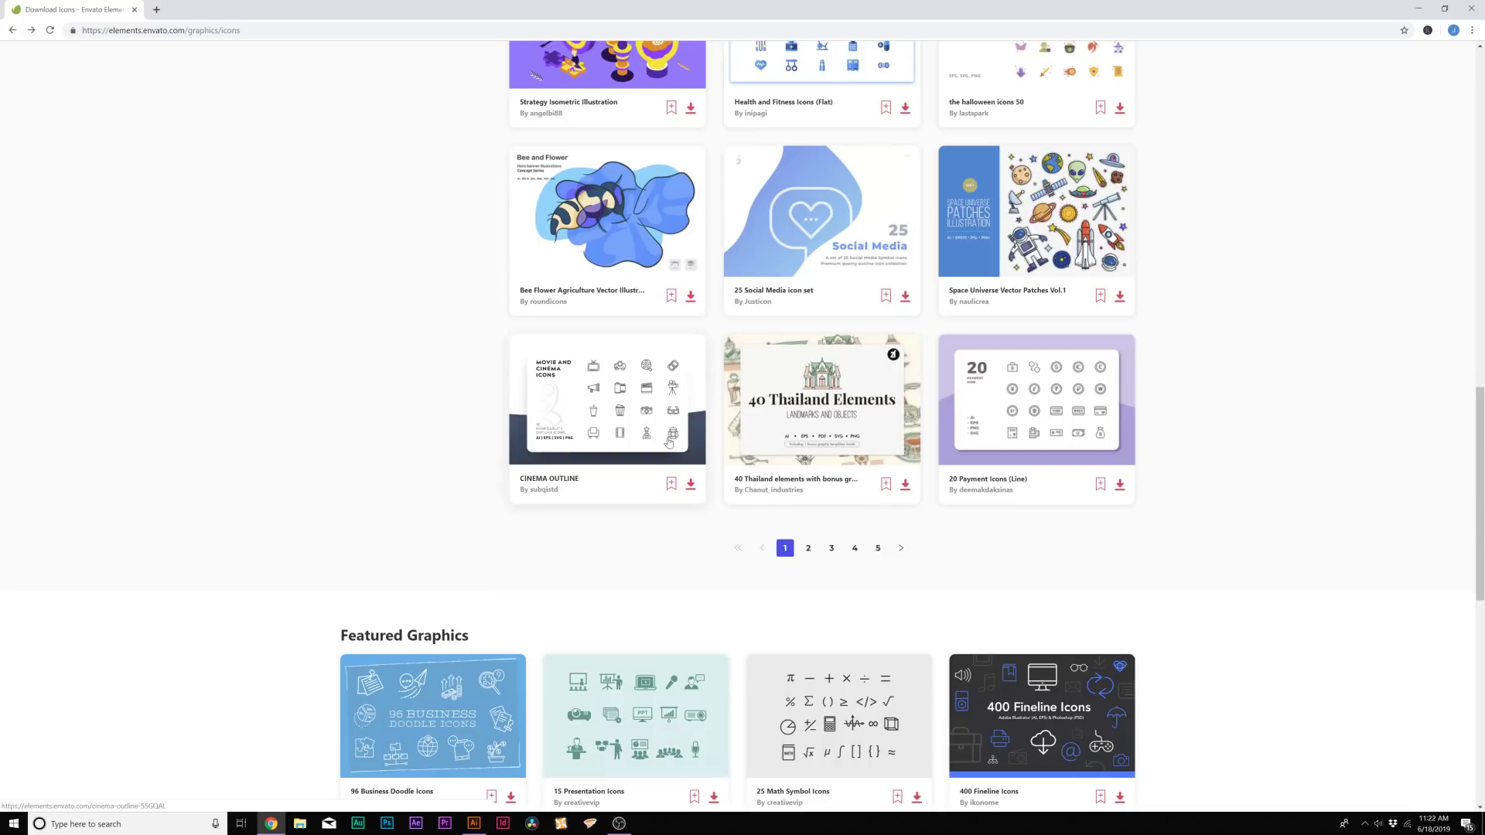
{"action": "left_click", "coordinate": [808, 549]}
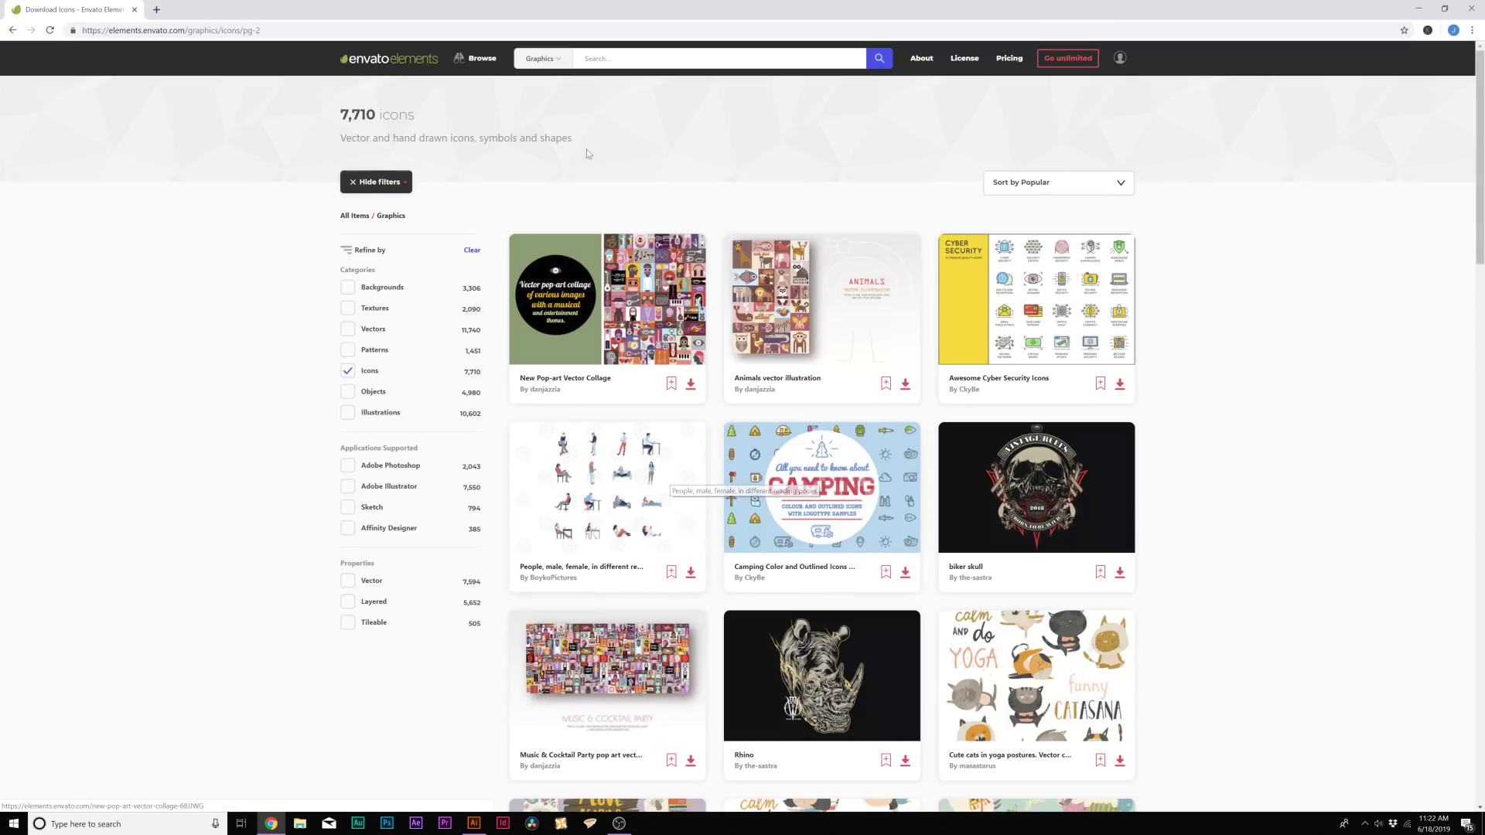
- Browse all assets, try the Video Templates and Music categories, then show the 2,093 Web Templates
{"action": "mouse_move", "coordinate": [520, 73]}
{"action": "left_click", "coordinate": [485, 108]}
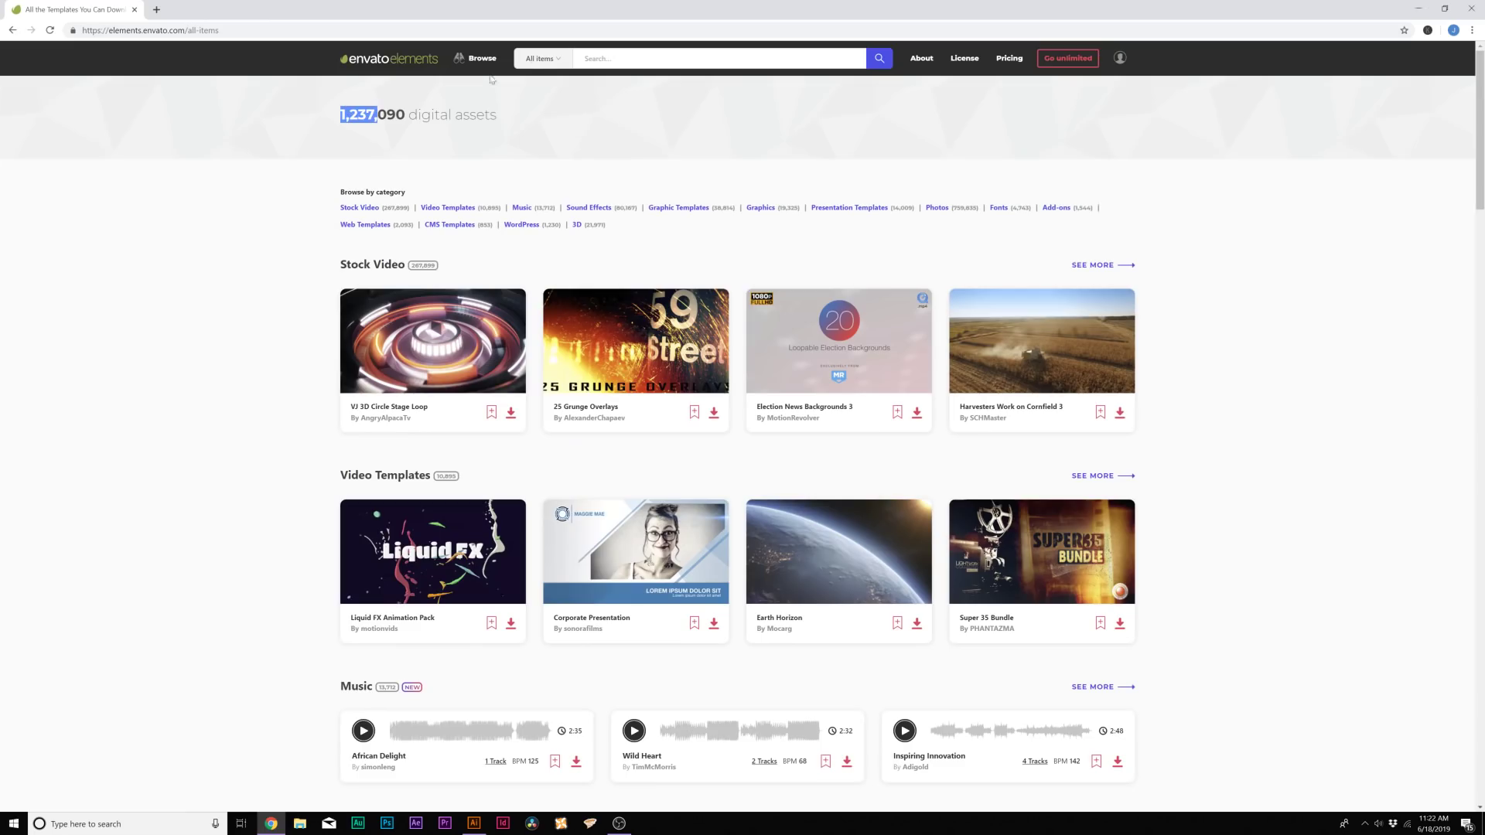
{"action": "left_click", "coordinate": [550, 56]}
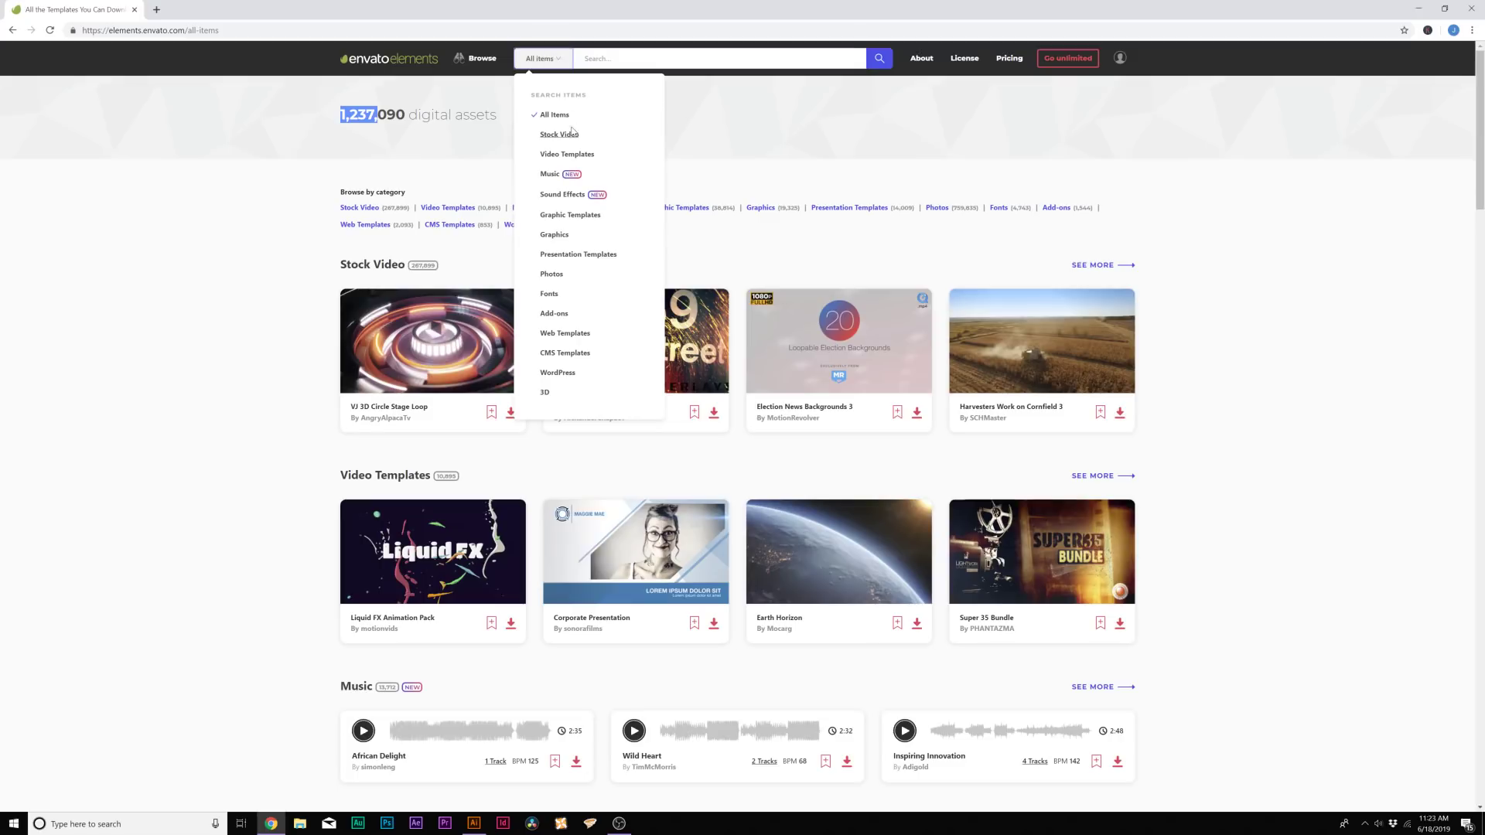
{"action": "left_click", "coordinate": [567, 155]}
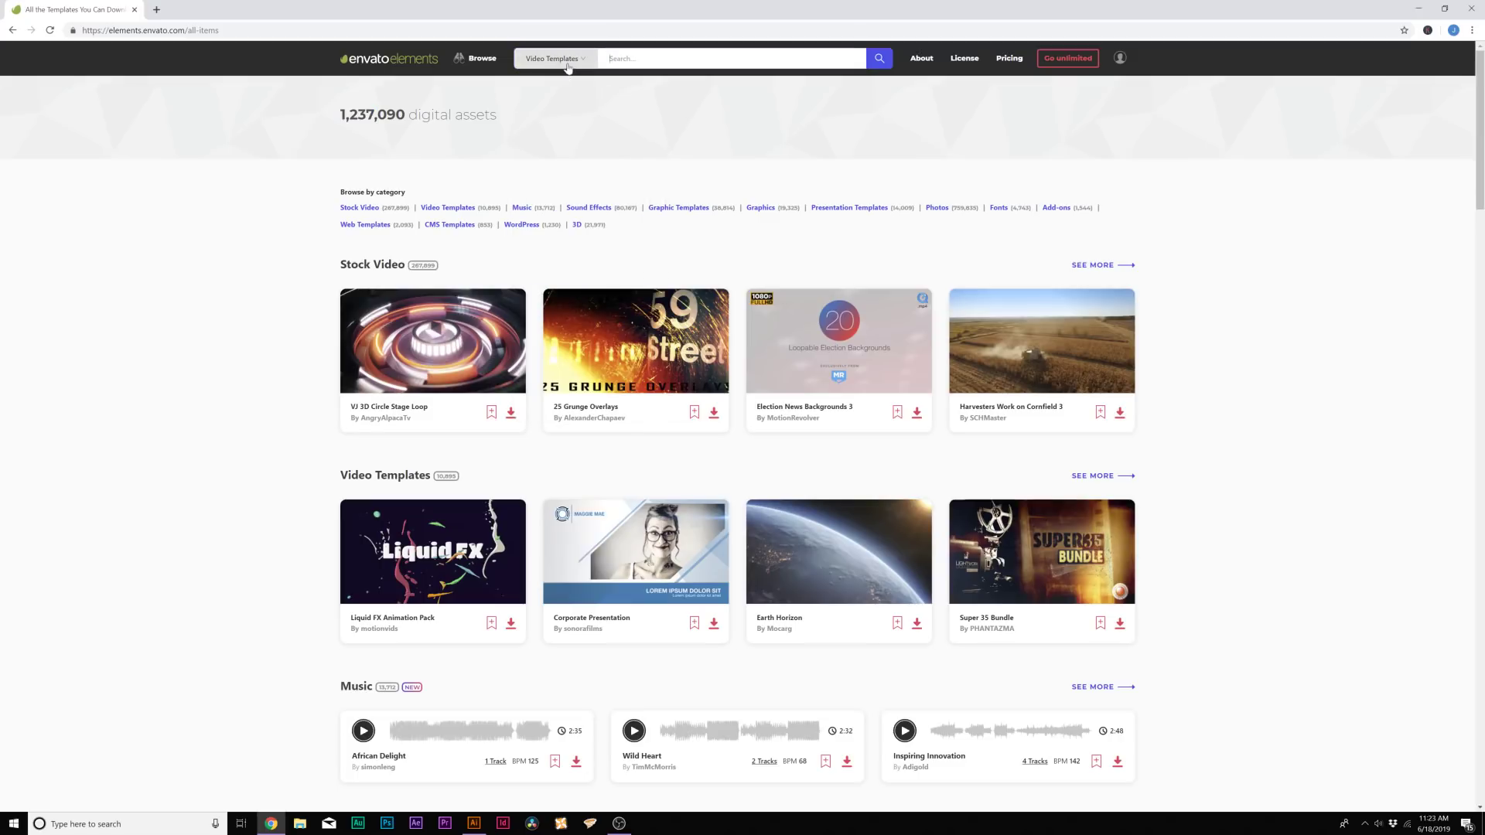
{"action": "left_click", "coordinate": [569, 65]}
{"action": "left_click", "coordinate": [572, 139]}
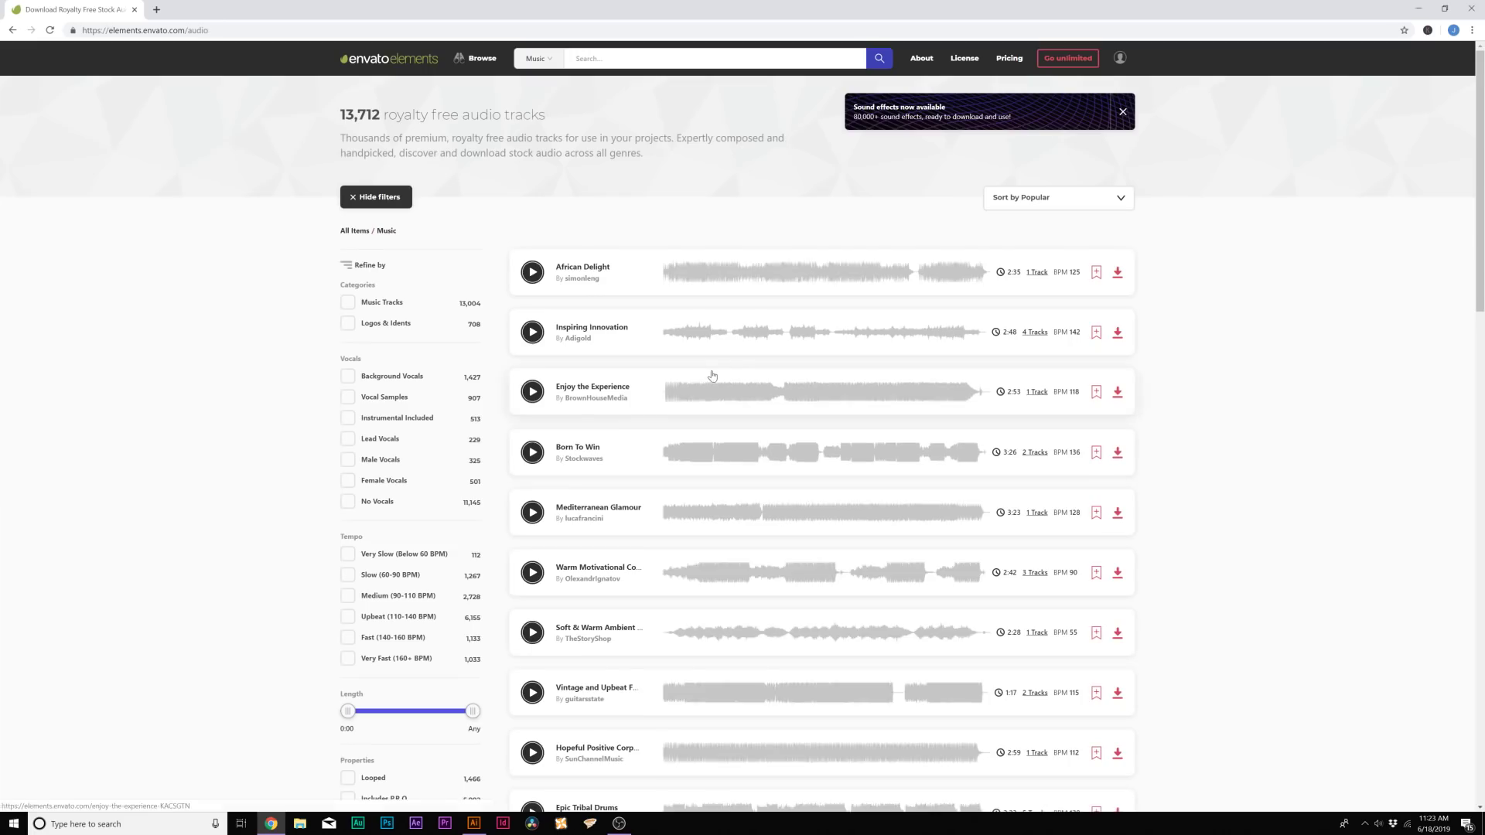
{"action": "scroll", "coordinate": [706, 374], "scroll_direction": "down", "scroll_amount": 5}
{"action": "scroll", "coordinate": [706, 374], "scroll_direction": "up", "scroll_amount": 5}
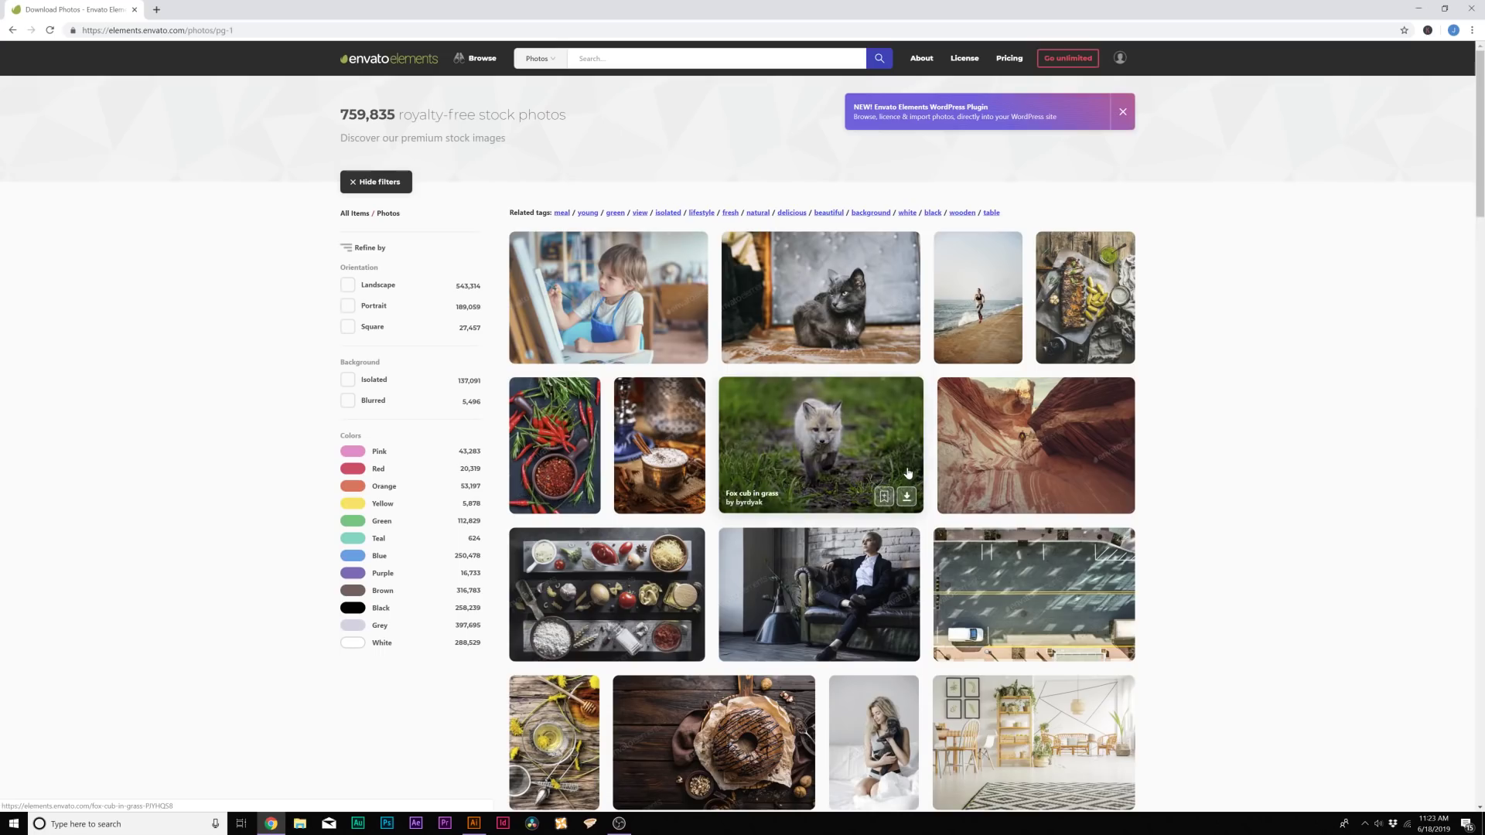
{"action": "left_click", "coordinate": [539, 59]}
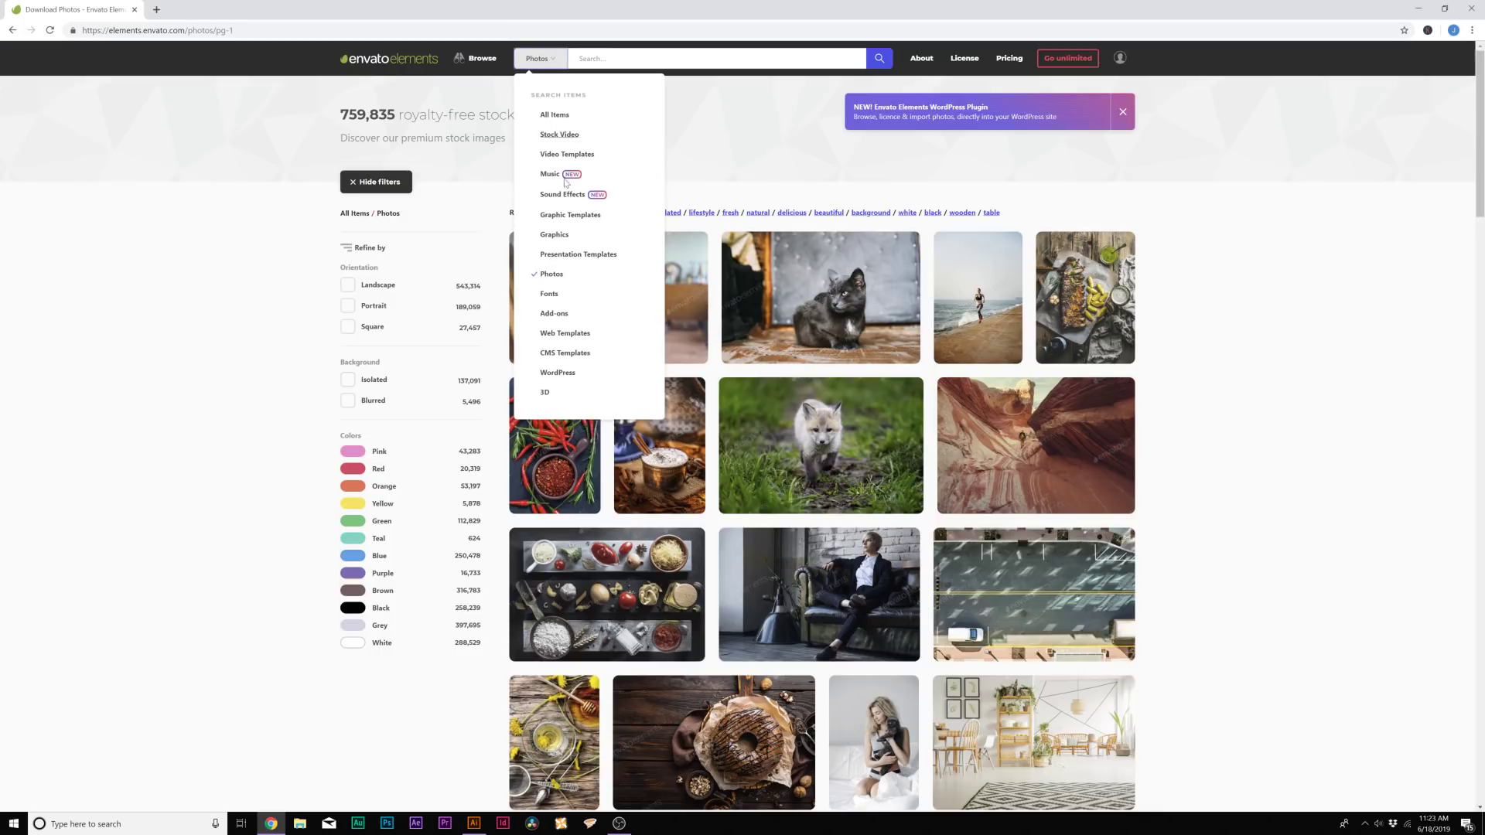
{"action": "left_click", "coordinate": [565, 333]}
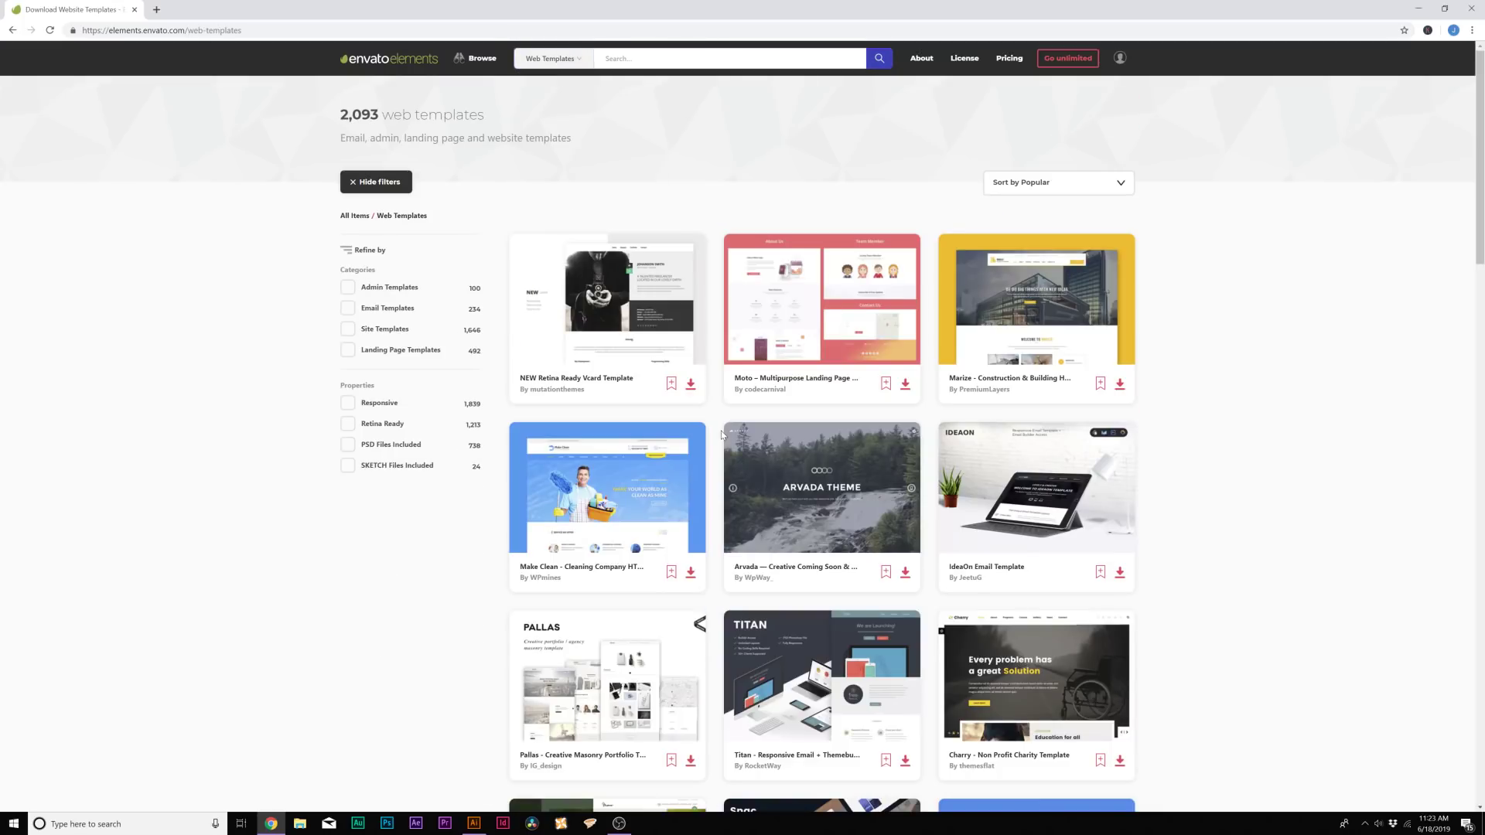